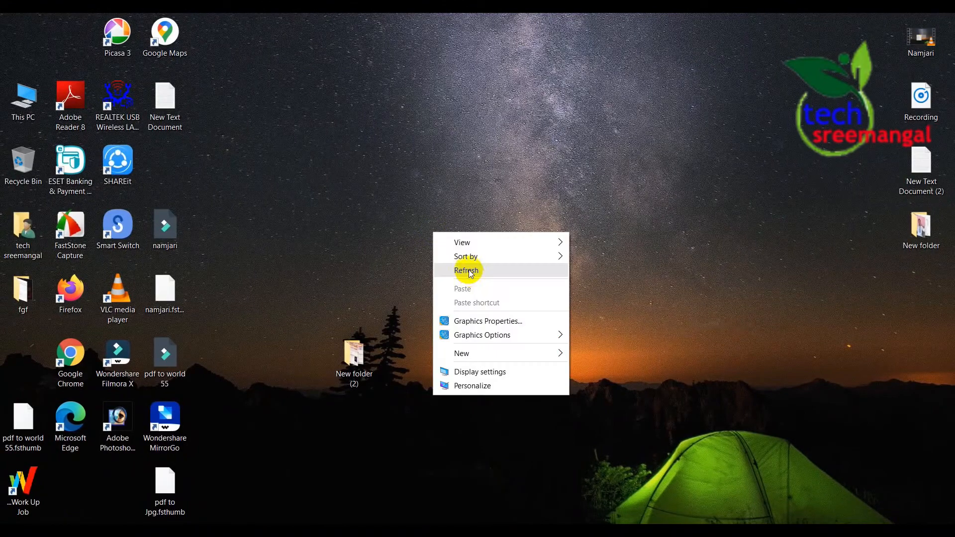
right_click(426, 228)
click(454, 260)
right_click(426, 238)
click(450, 267)
right_click(404, 223)
click(440, 264)
right_click(390, 228)
click(430, 271)
right_click(394, 230)
click(437, 270)
Step: Open the desktop folder "New folder (2)" containing the scanned document pages
double_click(369, 362)
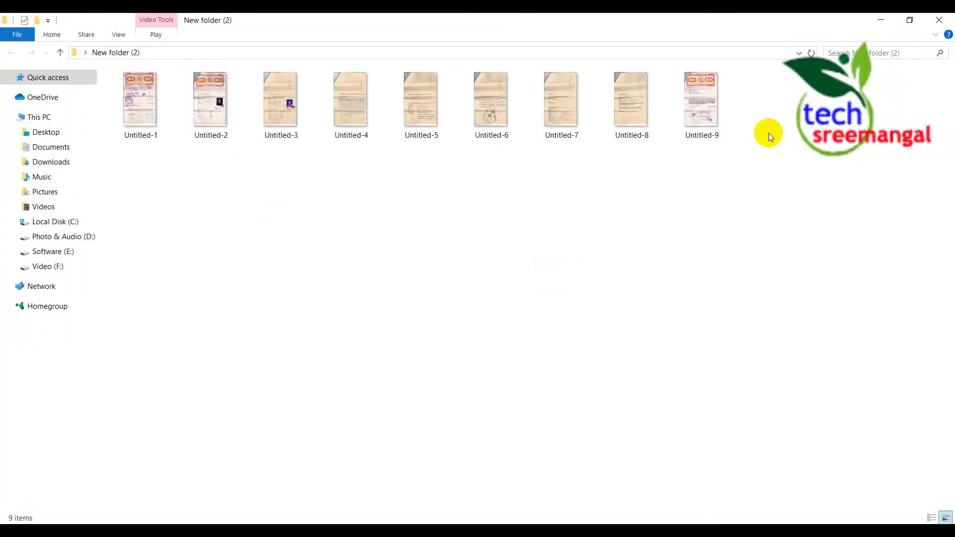
drag(777, 76, 199, 199)
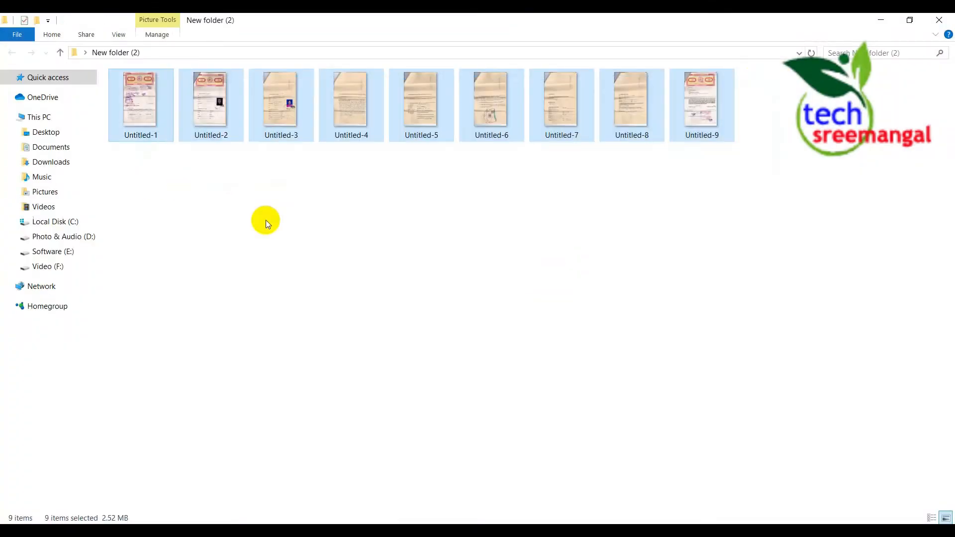
click(262, 219)
Step: View the Untitled-9 scan enlarged, inspect its text from the affidavit heading to the signatures, and close the image
click(709, 95)
double_click(709, 95)
scroll(365, 184, up, 5)
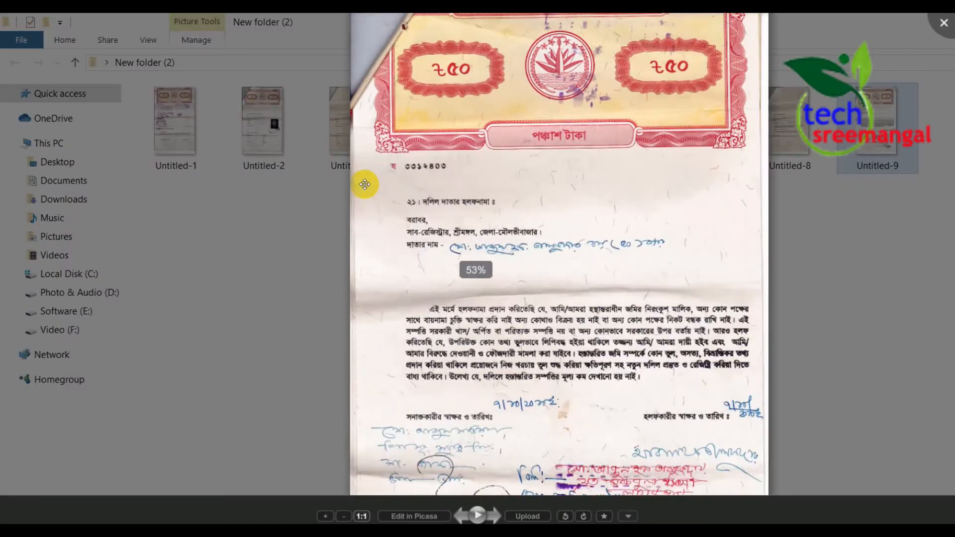
drag(587, 302, 547, 182)
drag(528, 358, 585, 178)
drag(568, 110, 572, 412)
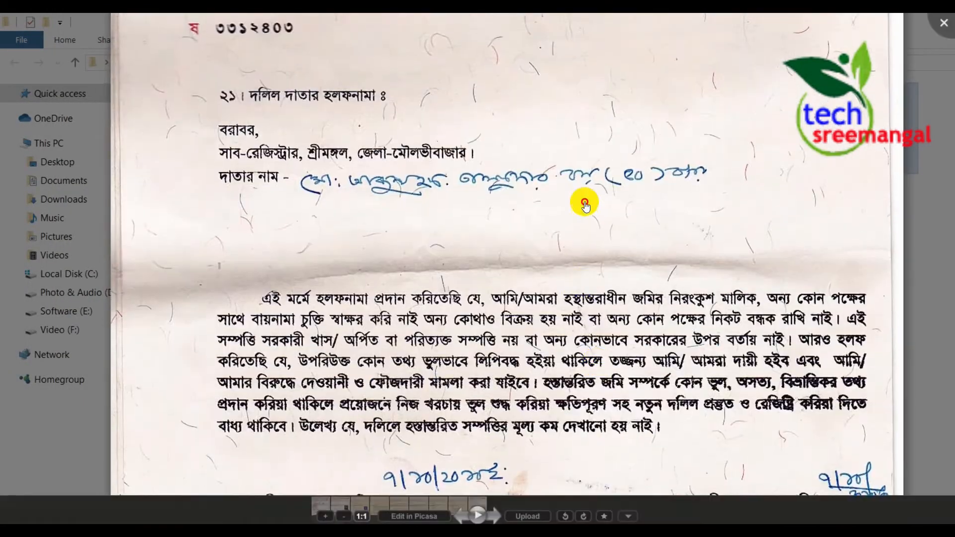
drag(584, 184, 592, 439)
scroll(592, 438, down, 5)
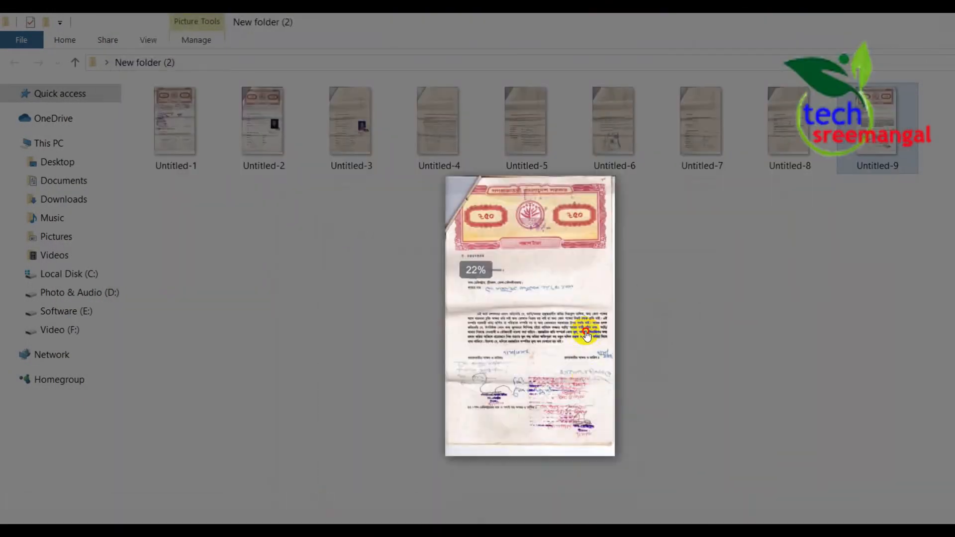
click(716, 247)
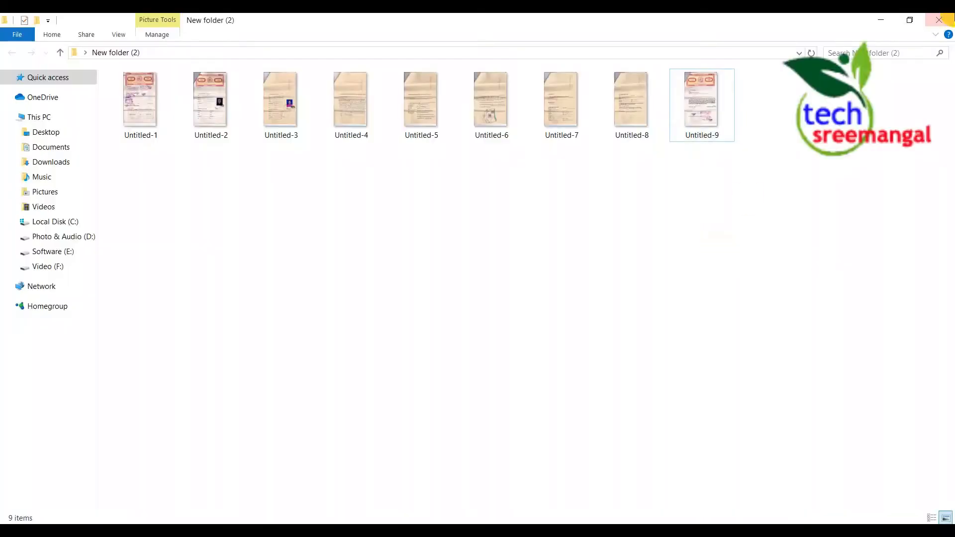
click(940, 18)
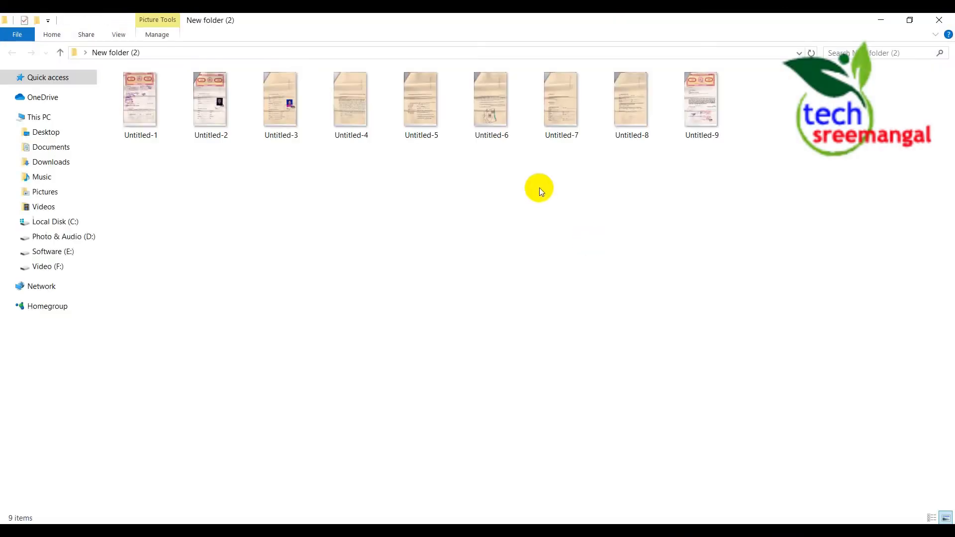
drag(773, 70, 164, 234)
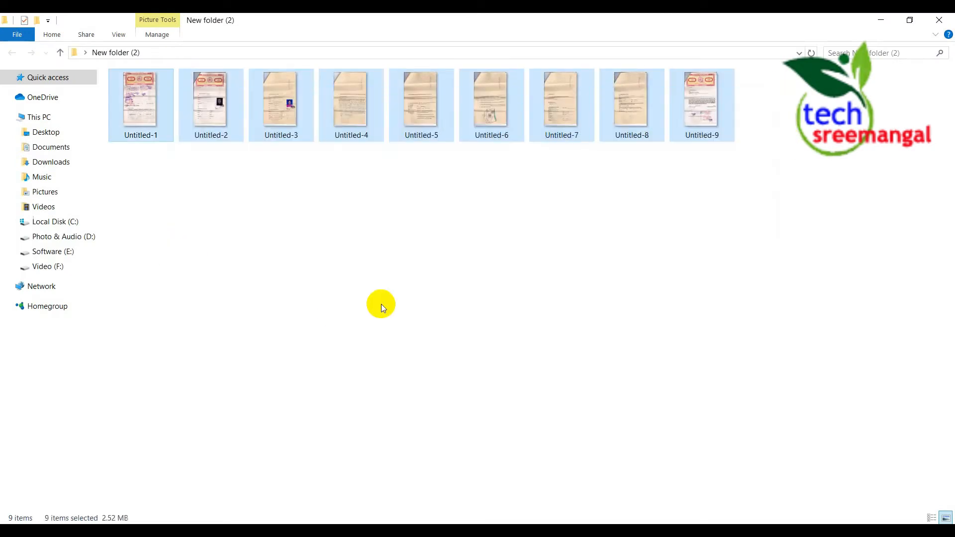
click(419, 289)
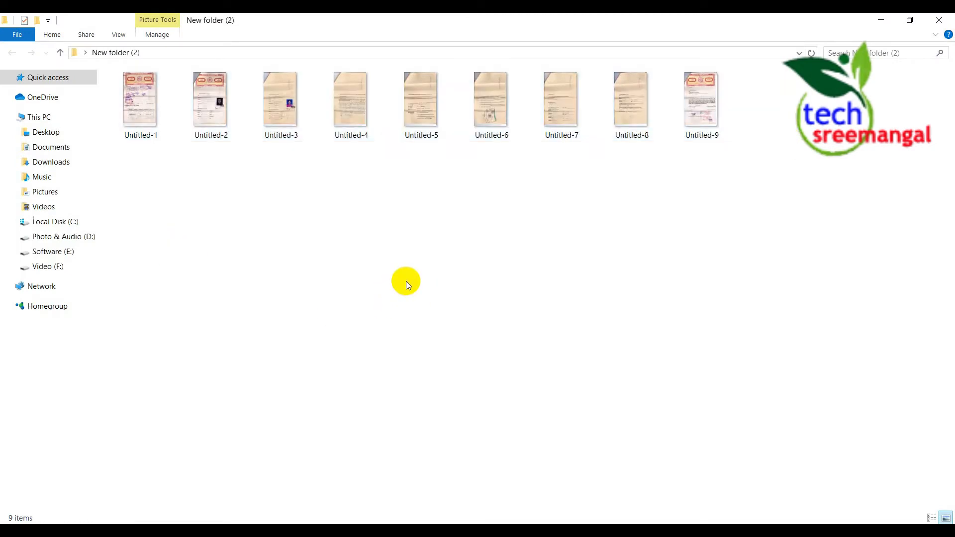
drag(771, 70, 129, 219)
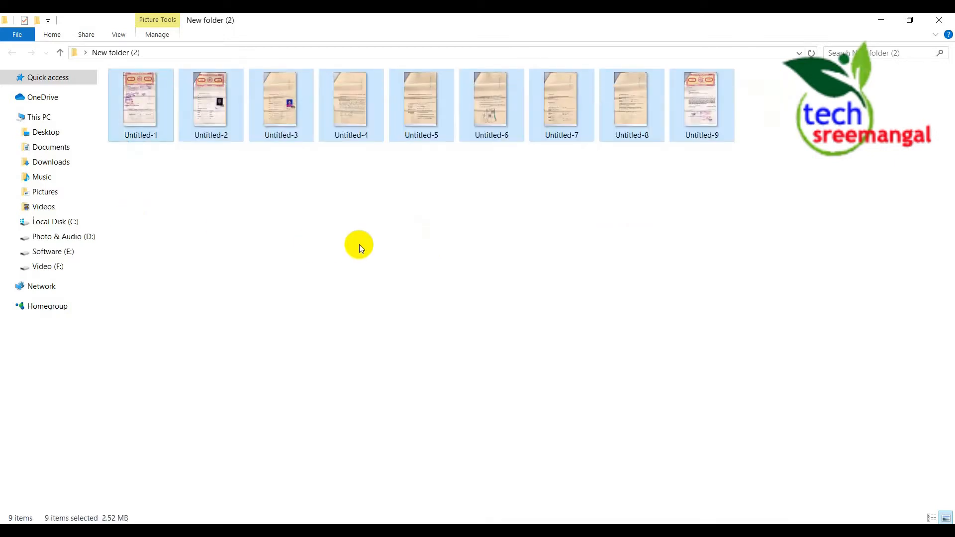
click(401, 265)
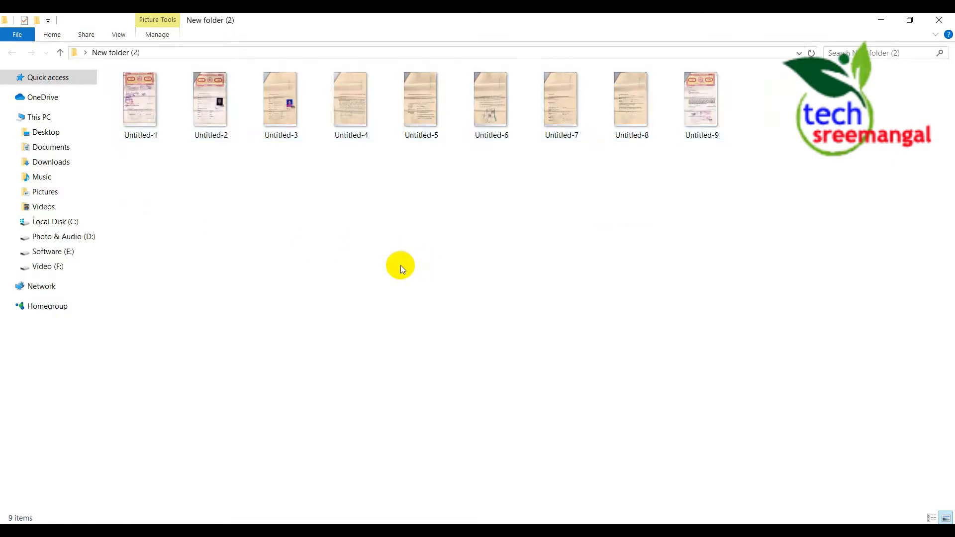
click(686, 103)
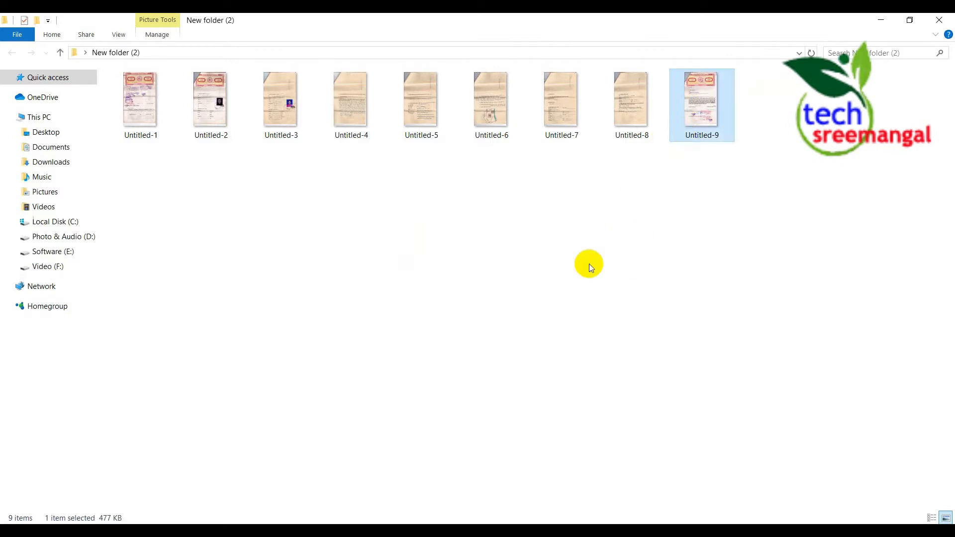
click(561, 112)
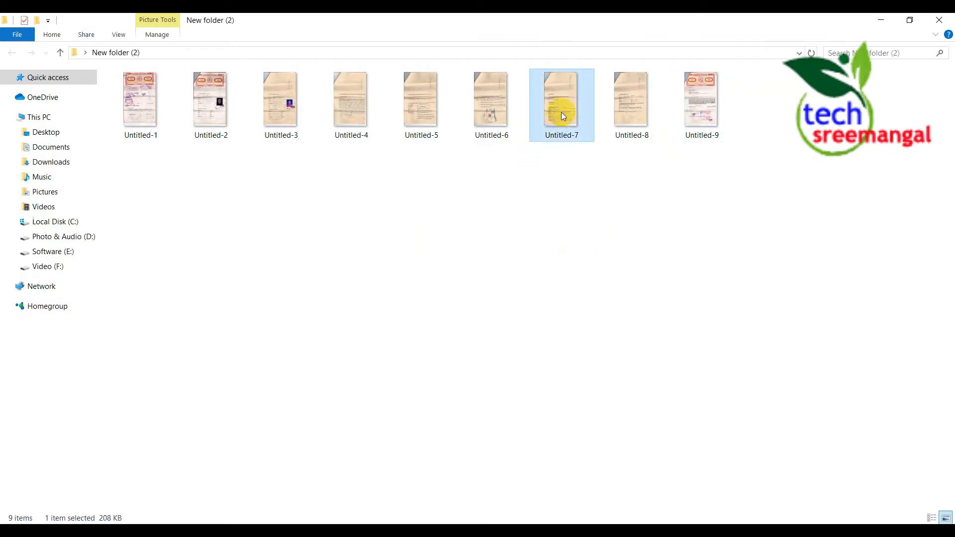
click(420, 102)
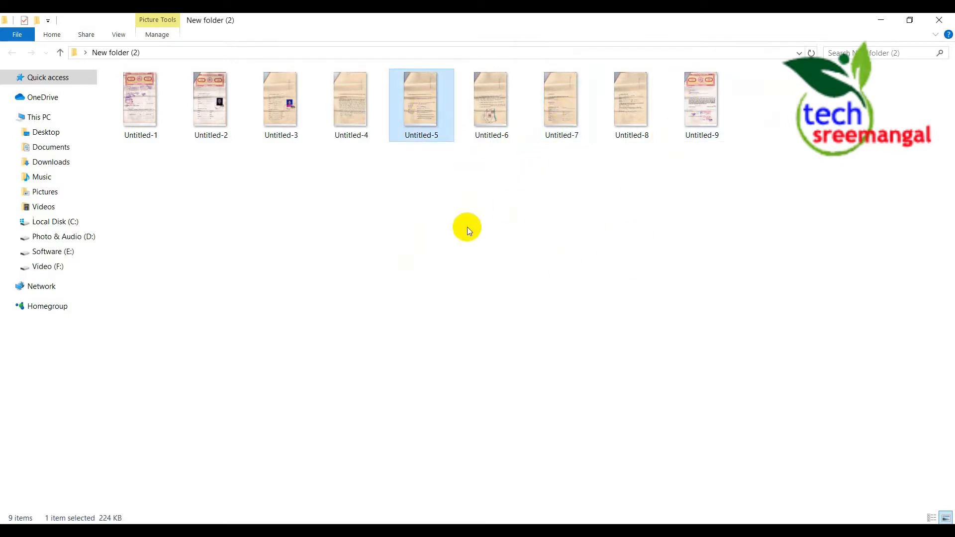
click(350, 106)
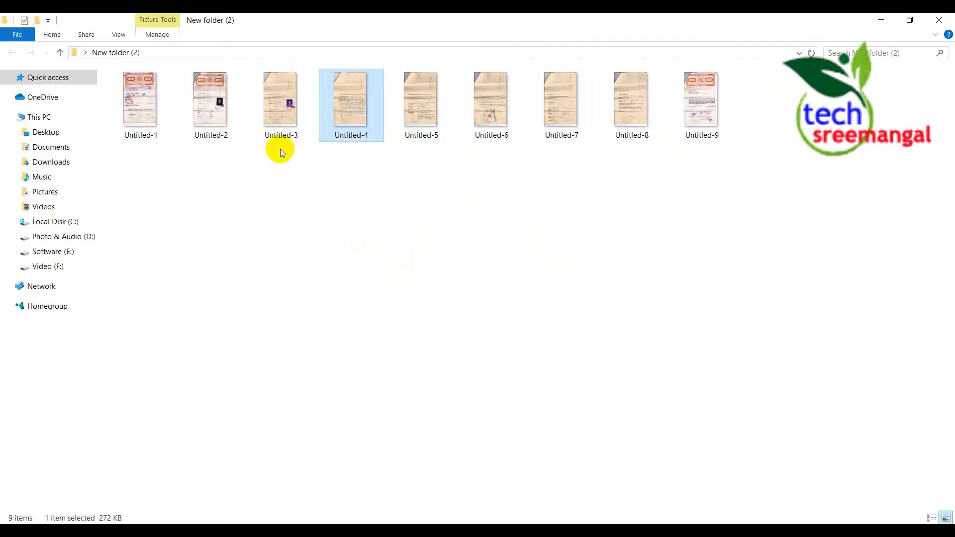
click(282, 108)
click(283, 266)
click(140, 106)
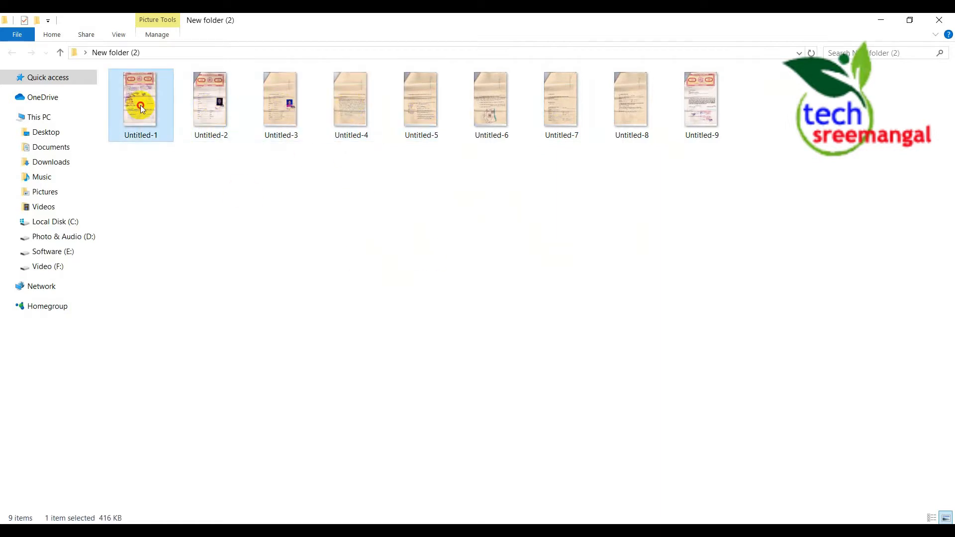
click(322, 264)
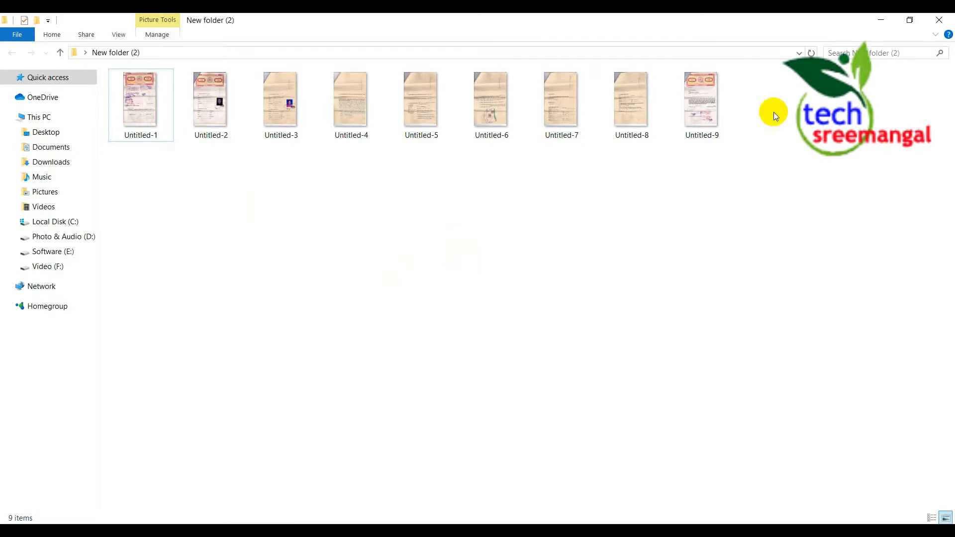
drag(798, 84, 175, 213)
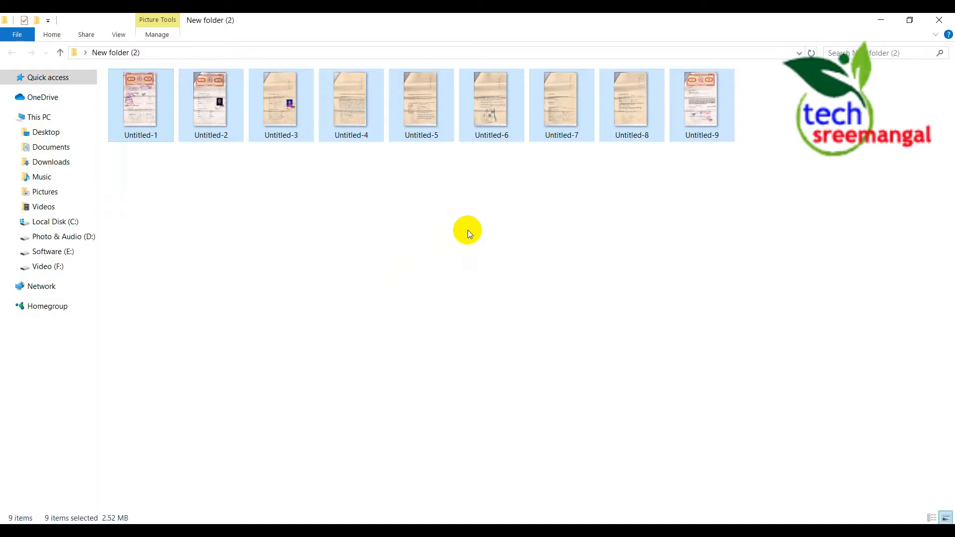
click(506, 229)
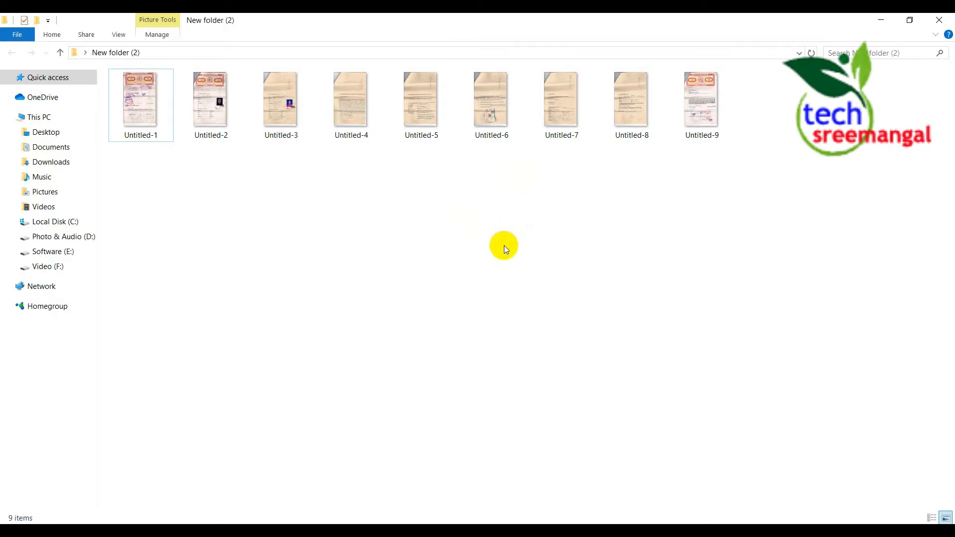
click(565, 107)
click(630, 118)
click(678, 116)
click(560, 109)
click(697, 109)
click(487, 110)
click(405, 110)
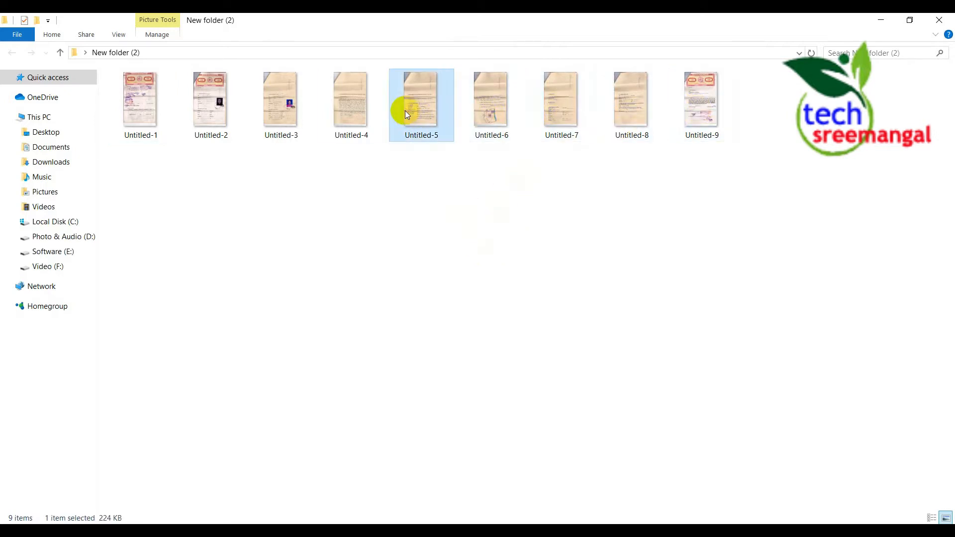
click(360, 141)
click(422, 248)
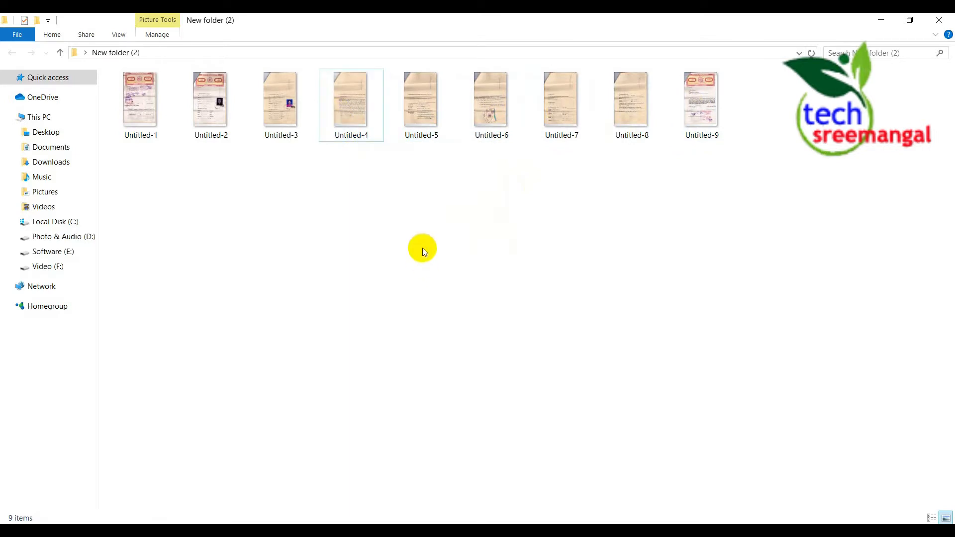
click(379, 114)
click(424, 110)
click(553, 115)
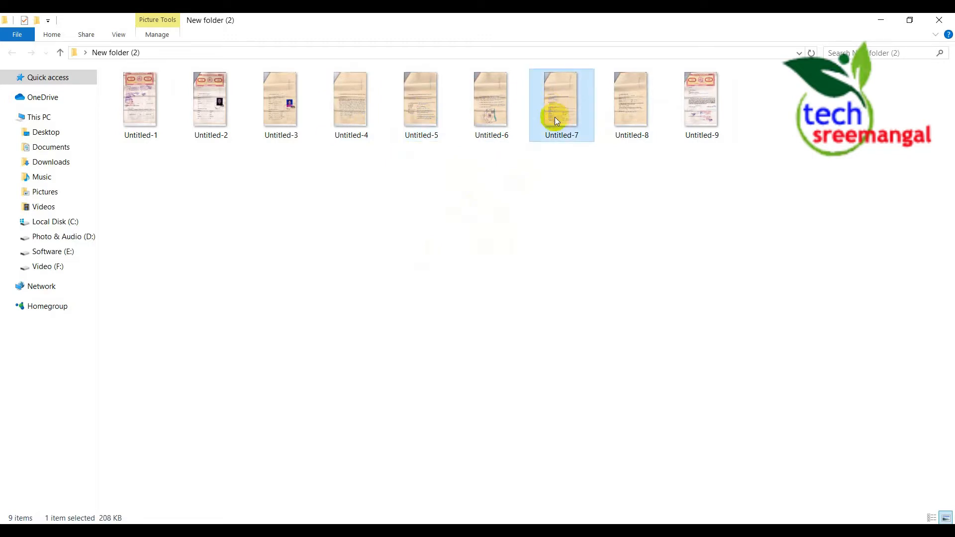
click(523, 255)
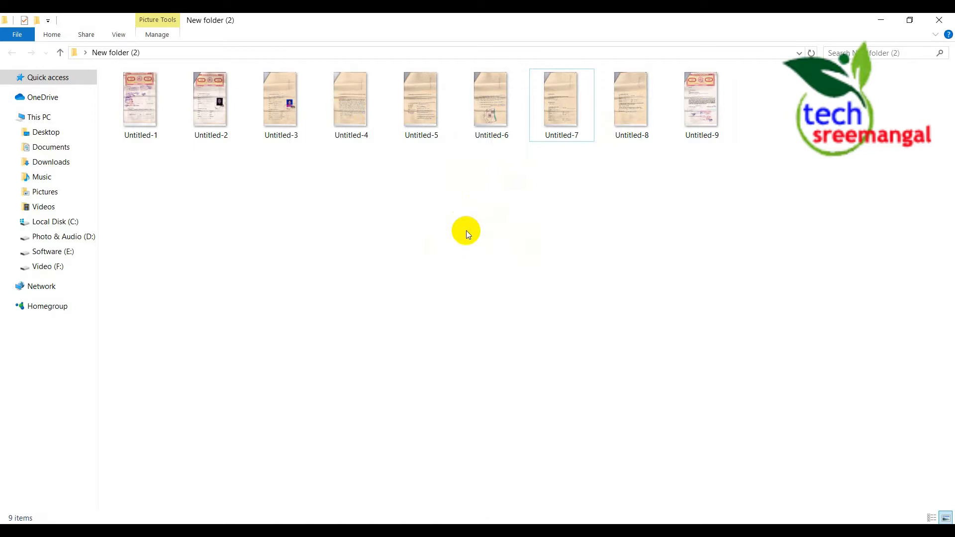
click(284, 111)
drag(781, 87, 121, 178)
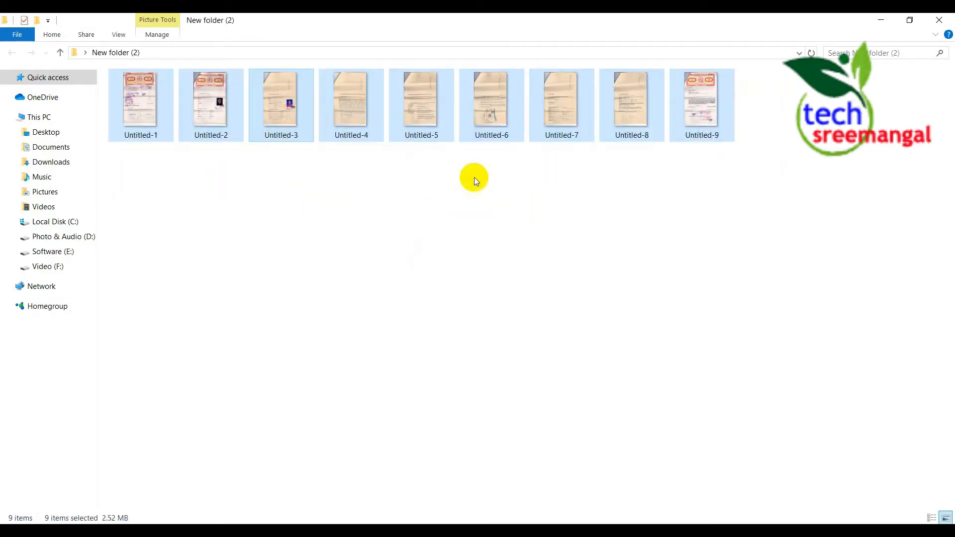
click(473, 236)
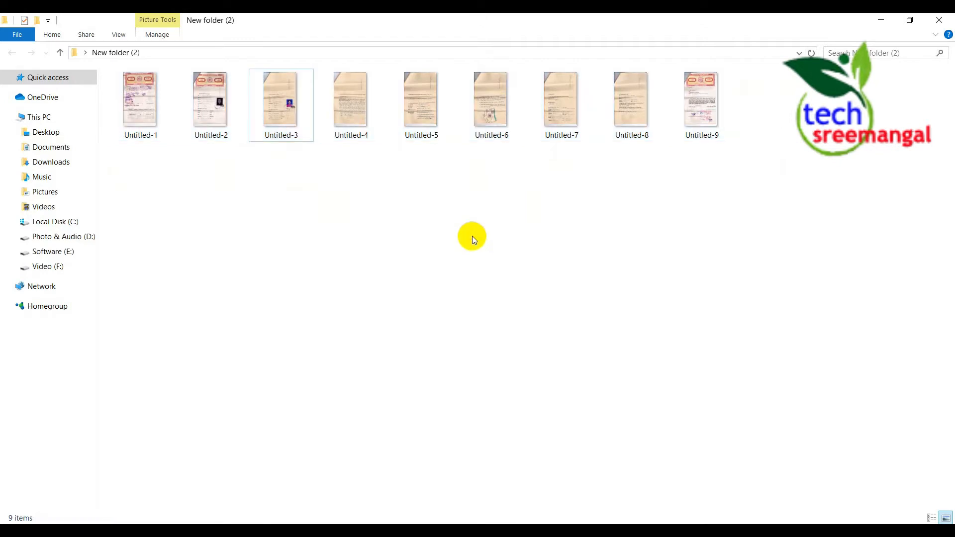
drag(782, 88, 135, 214)
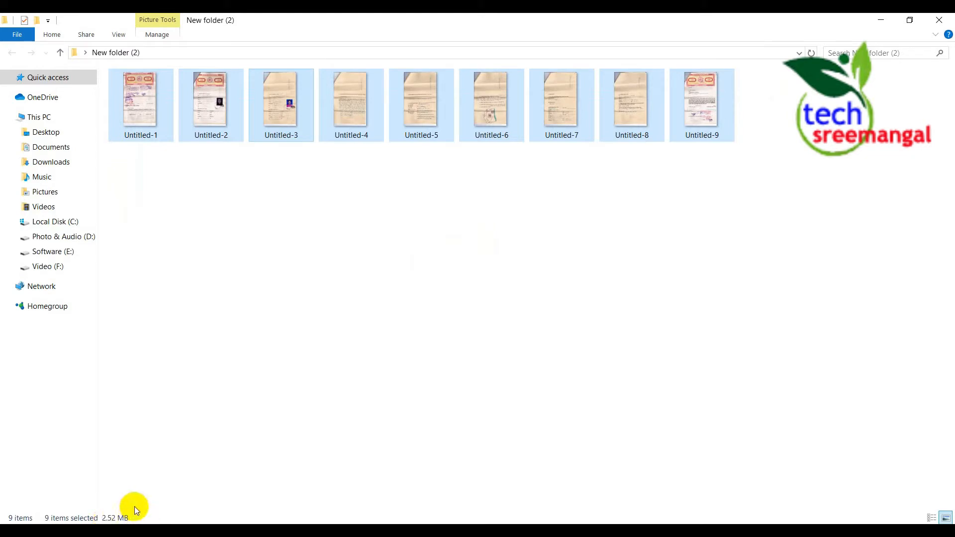
click(357, 325)
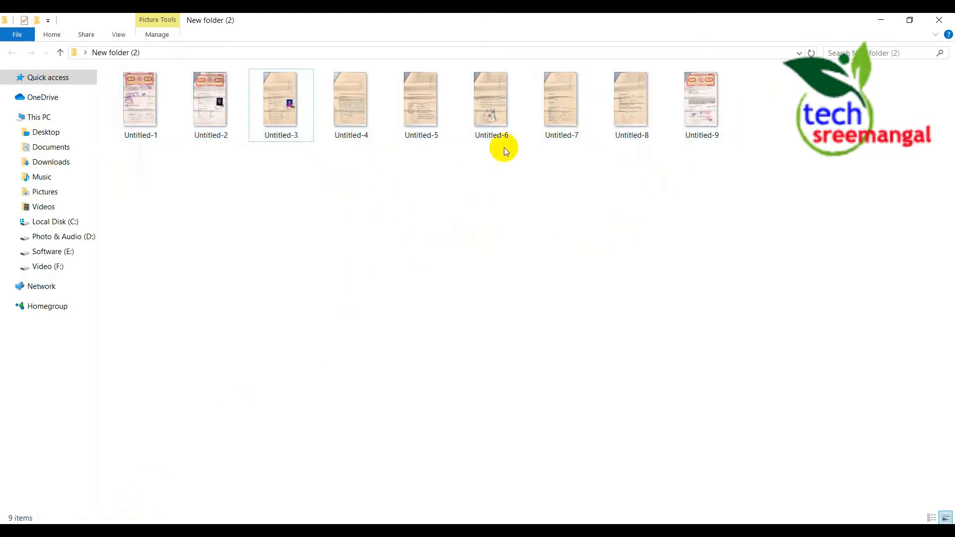
drag(786, 85, 306, 206)
click(539, 246)
click(712, 114)
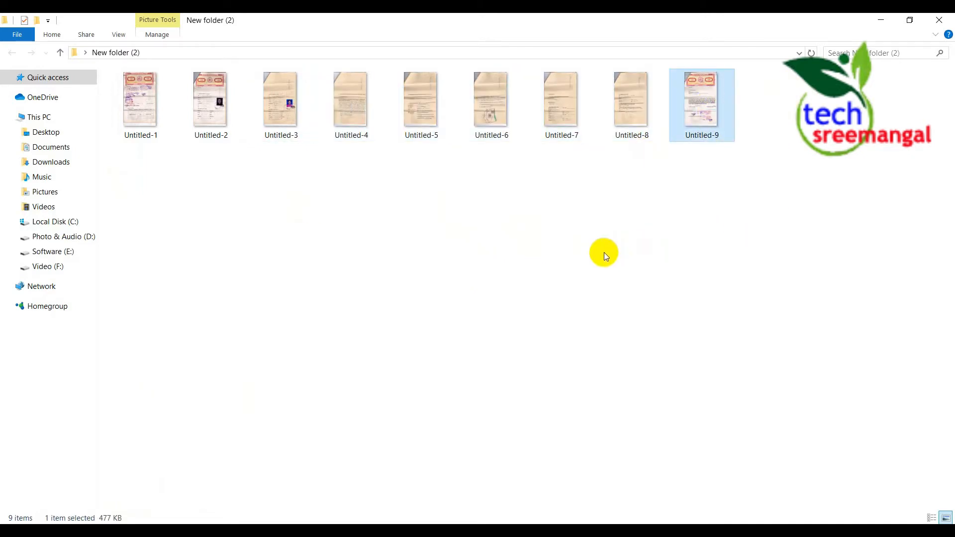
click(519, 279)
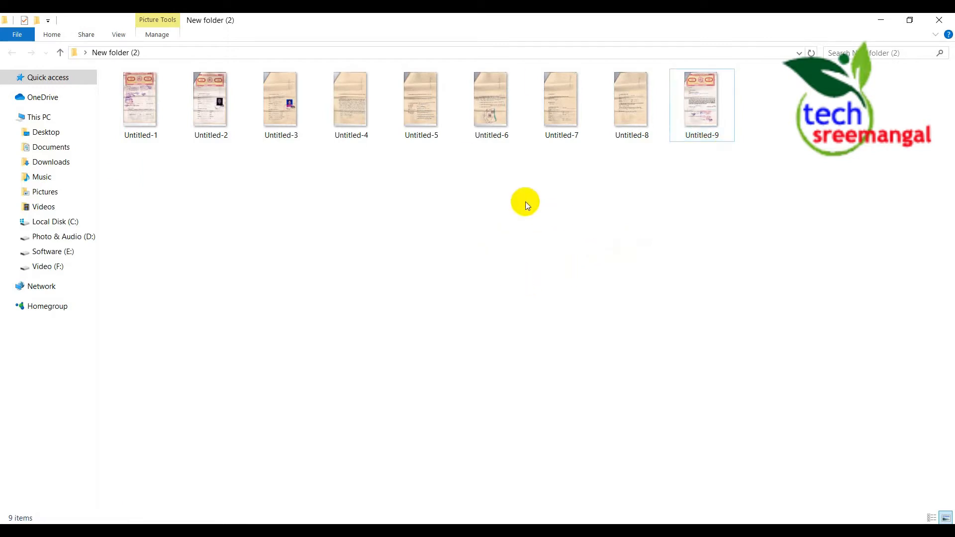
Step: View the Untitled-6 scan with the hand-drawn land map and close the image
double_click(504, 115)
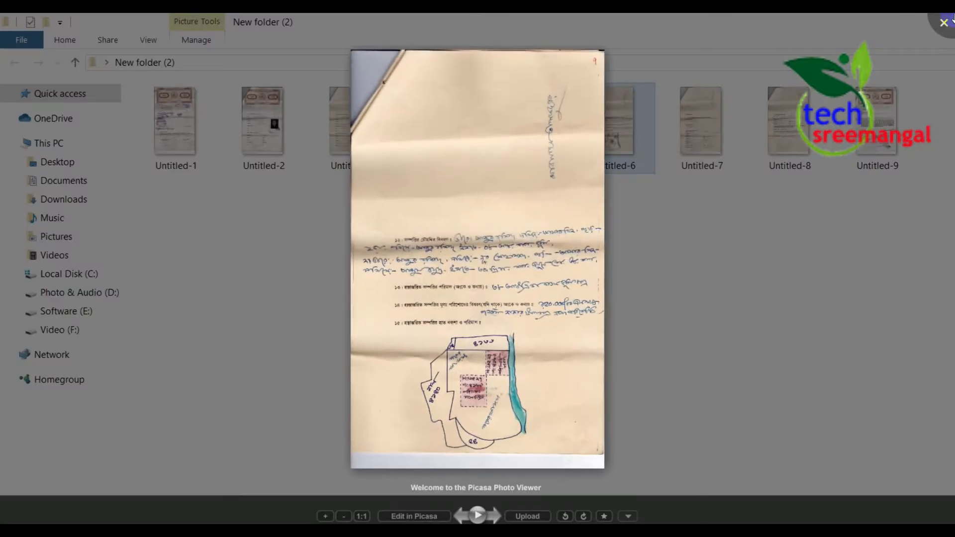
click(595, 117)
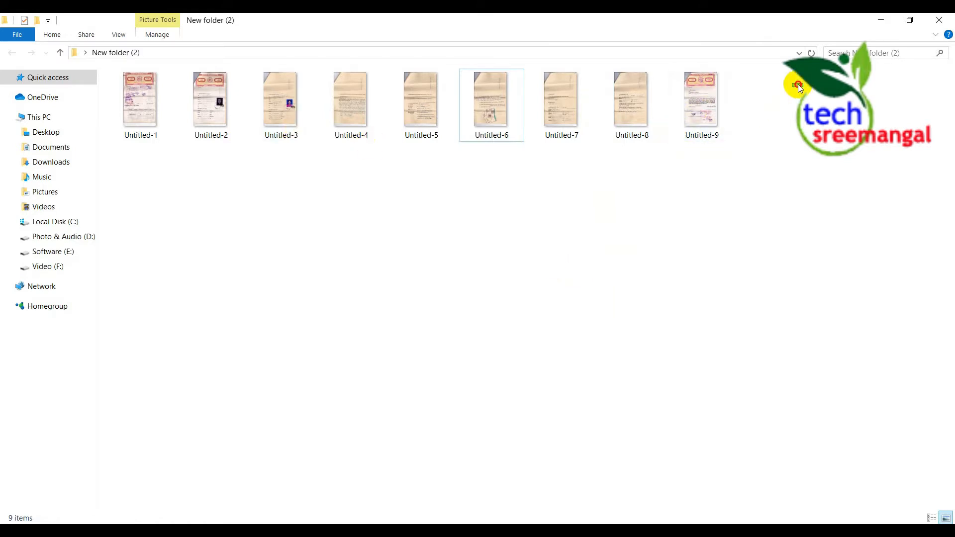
drag(798, 85, 64, 234)
click(434, 232)
drag(792, 87, 149, 209)
click(428, 275)
Step: View the whole Untitled-9 stamp-paper page in the photo viewer and close the image
double_click(701, 115)
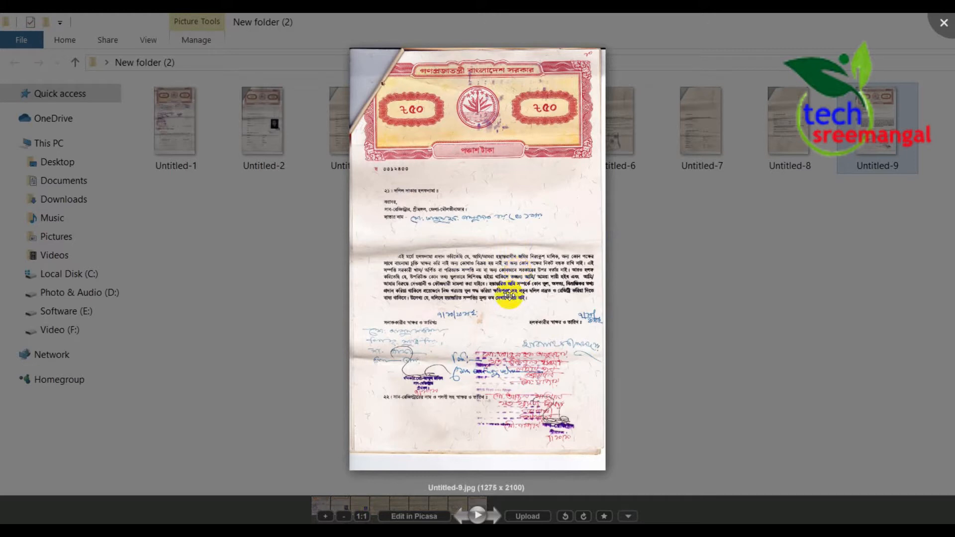
click(500, 228)
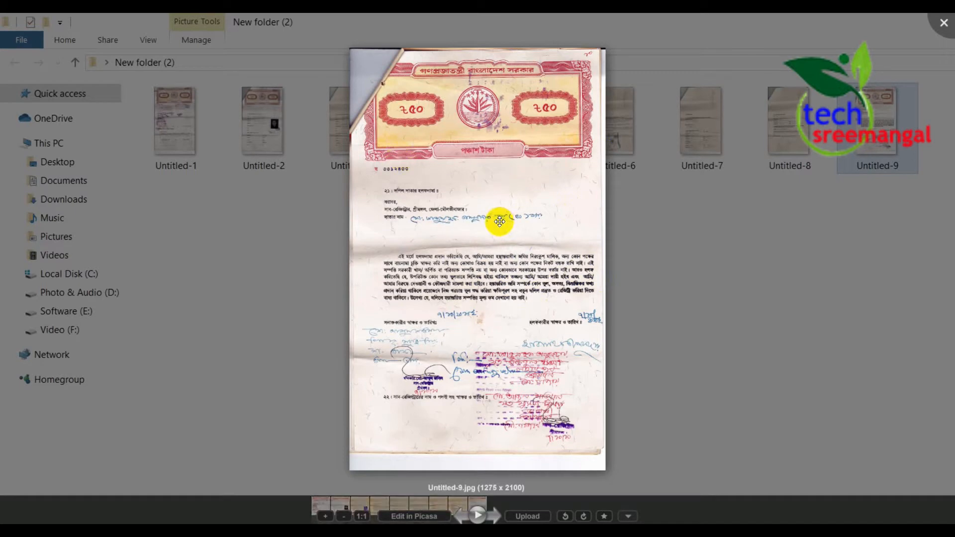
scroll(500, 221, up, 1)
scroll(500, 221, down, 1)
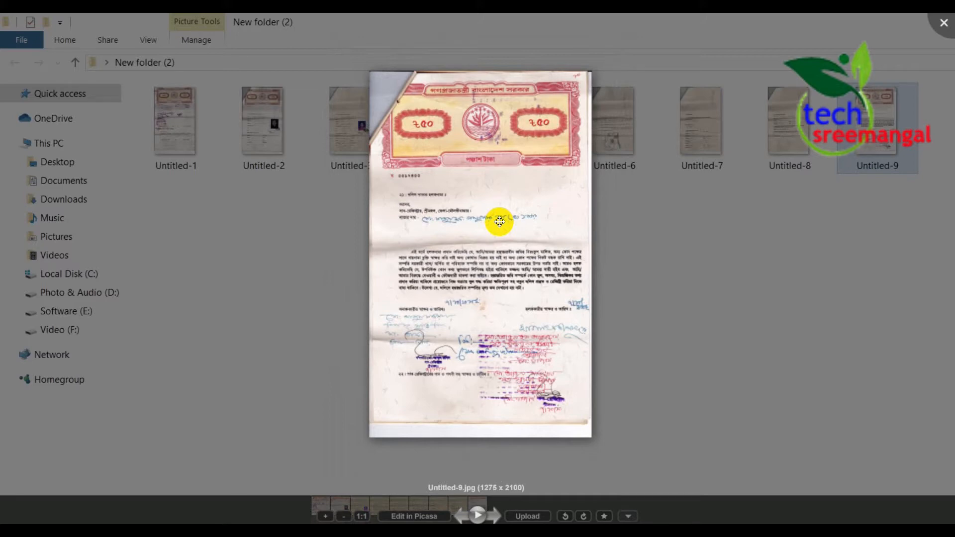
click(650, 207)
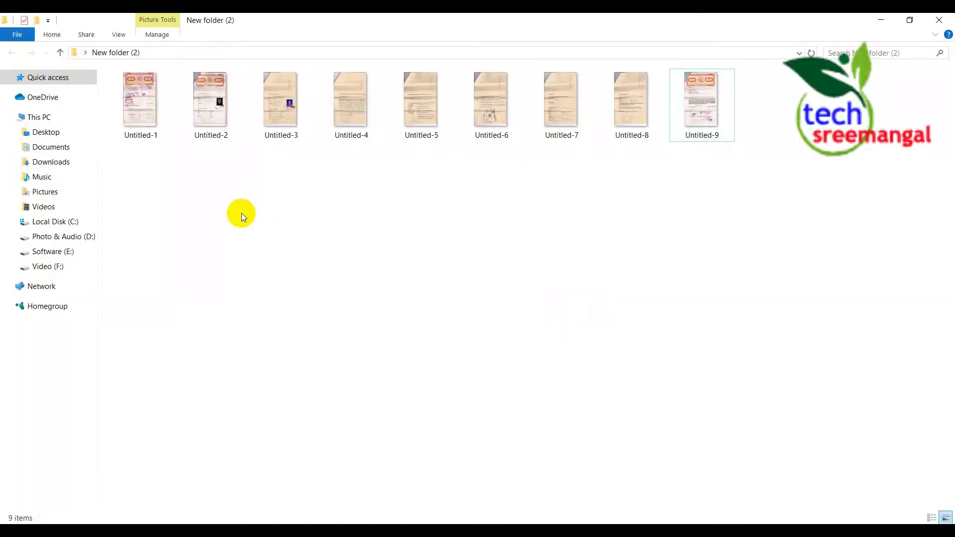
Step: Close the New folder (2) window with the scans and start Google Chrome, leaving its window minimized
drag(796, 89, 120, 199)
click(423, 258)
click(939, 20)
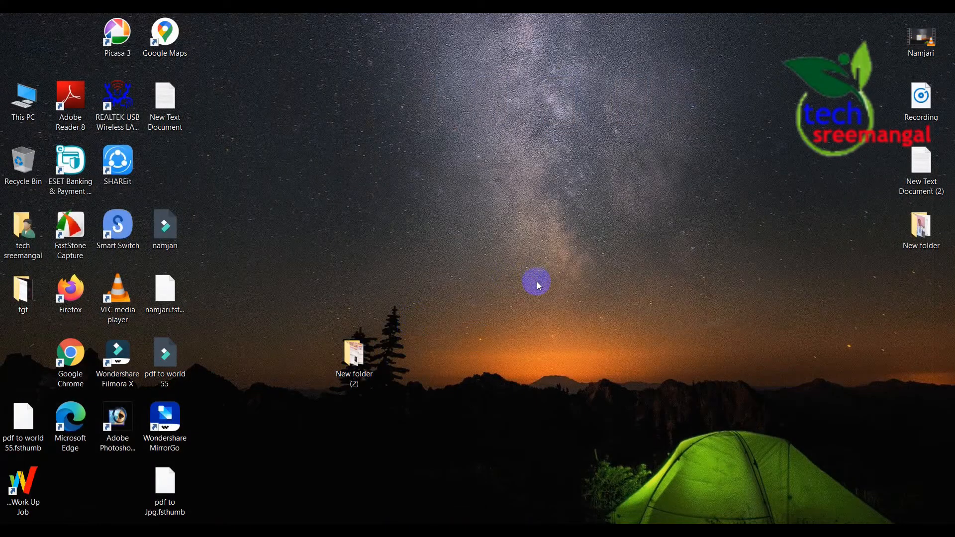
double_click(71, 356)
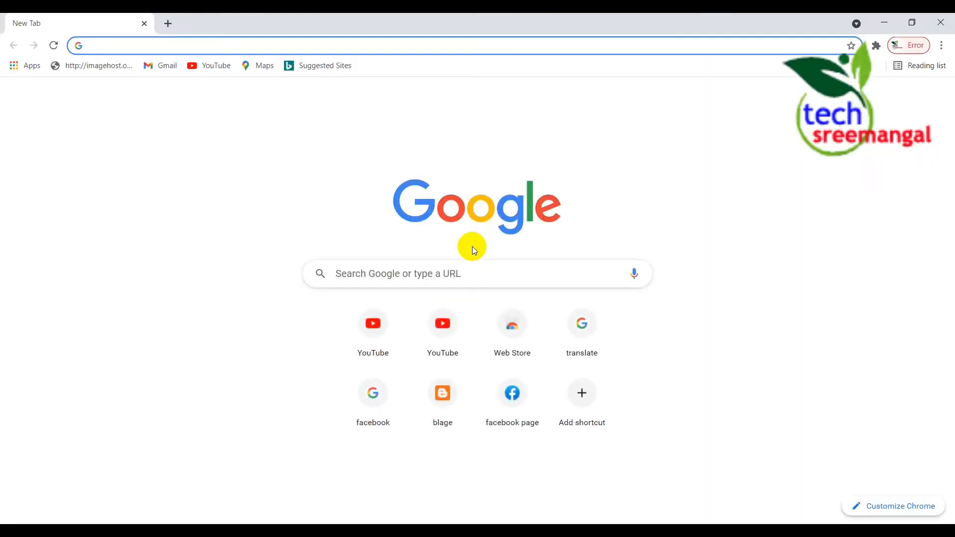
click(884, 23)
Step: Copy the Smallpdf JPG to PDF address from New Text Document in the desktop's New folder and load it in Chrome
double_click(921, 228)
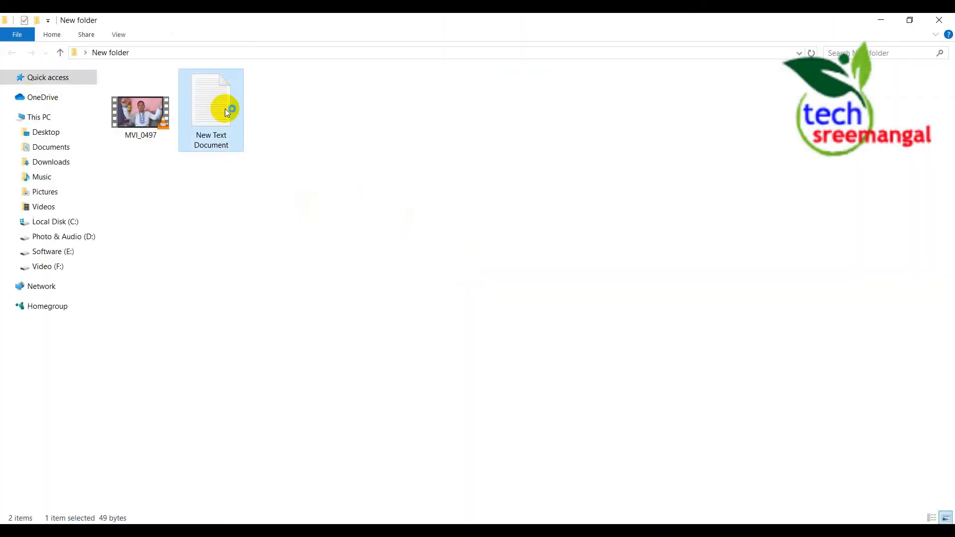
double_click(224, 109)
click(409, 203)
drag(465, 199, 209, 207)
right_click(310, 204)
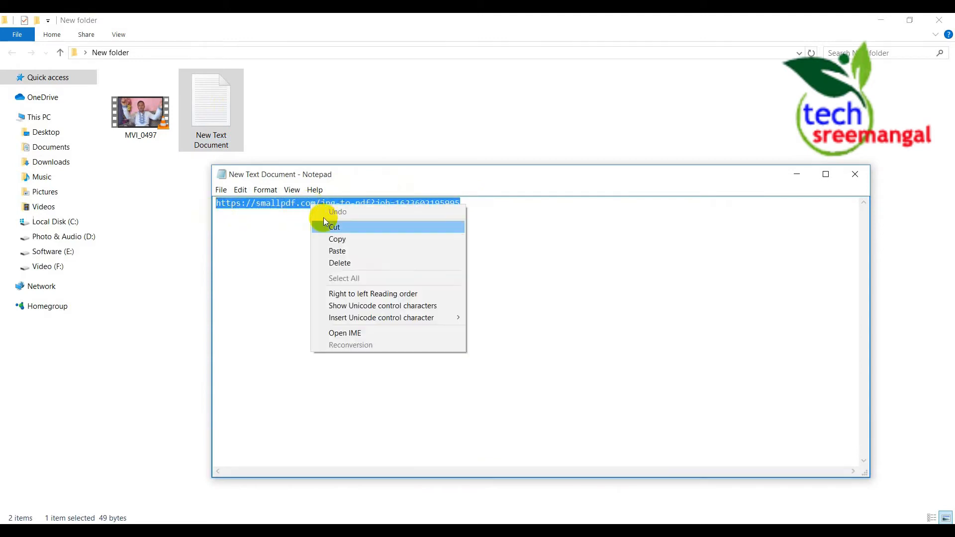
click(343, 240)
click(854, 175)
click(939, 19)
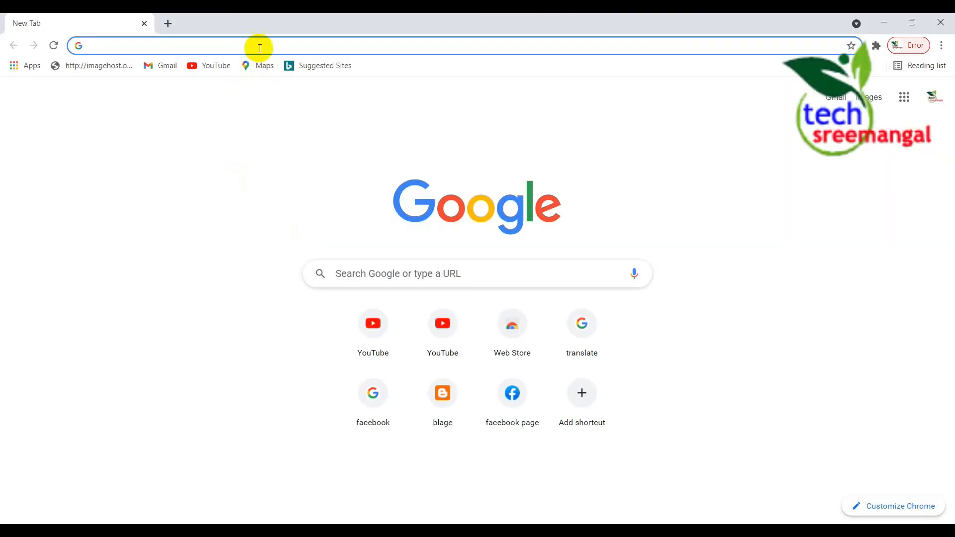
right_click(256, 44)
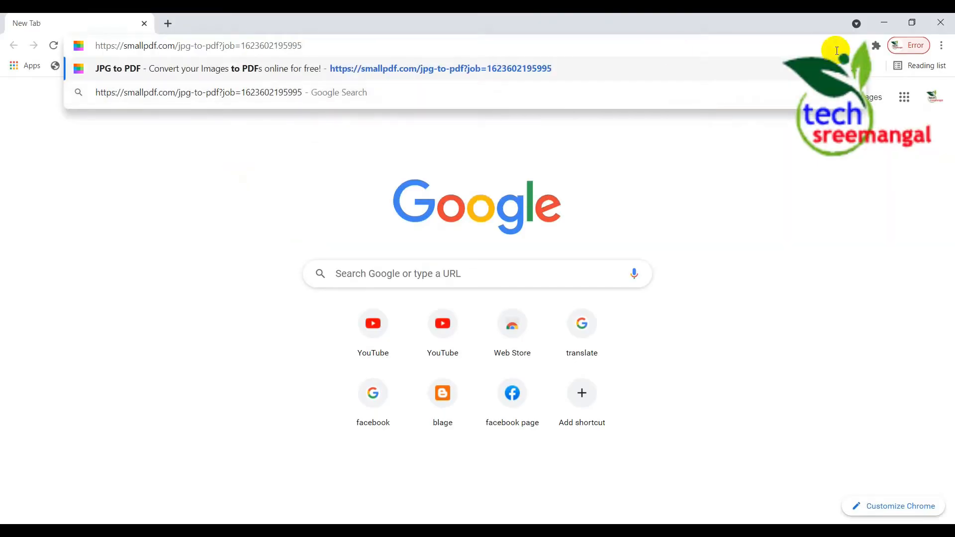
key(Return)
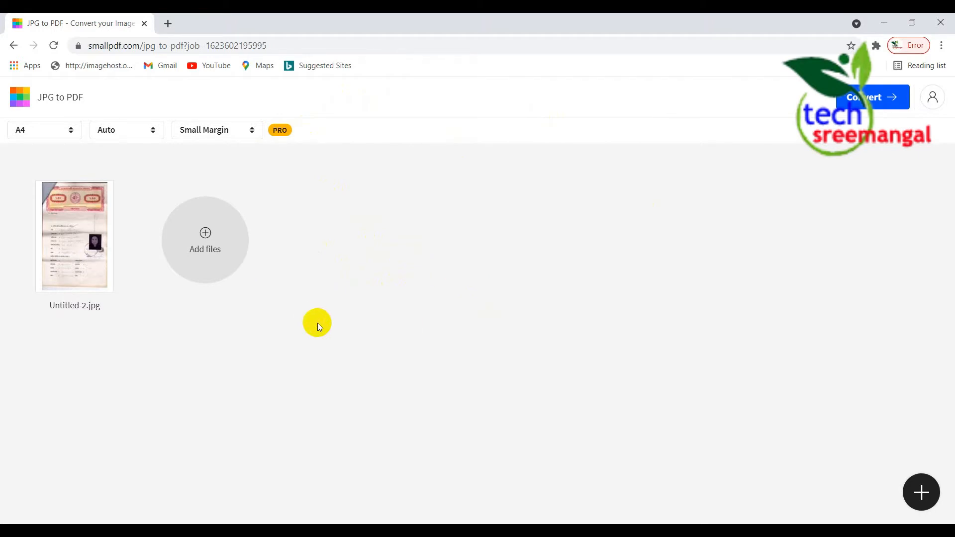
Step: Add all nine scans, Untitled-1 to Untitled-9, from New folder (2) to the JPG to PDF list and convert the images
click(224, 257)
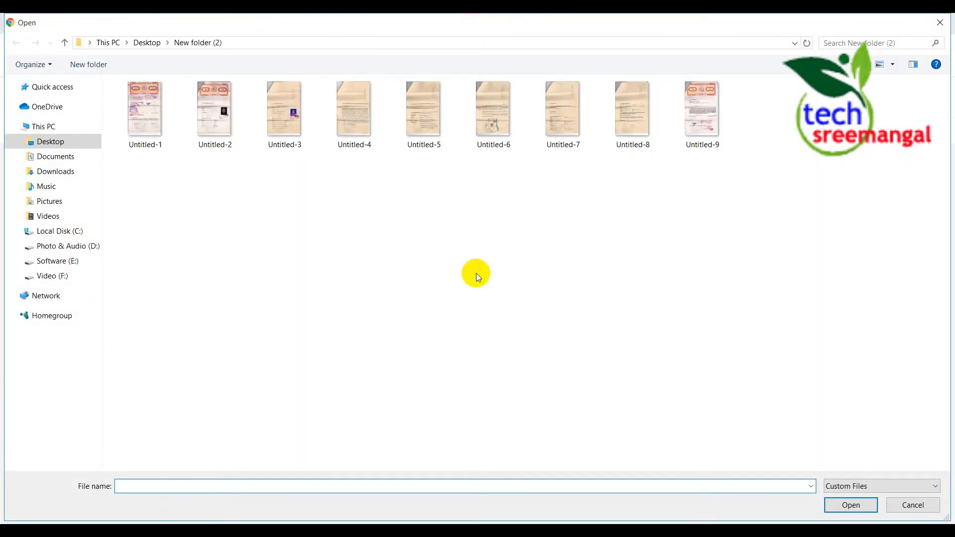
click(702, 120)
click(629, 117)
click(765, 127)
drag(784, 101, 138, 172)
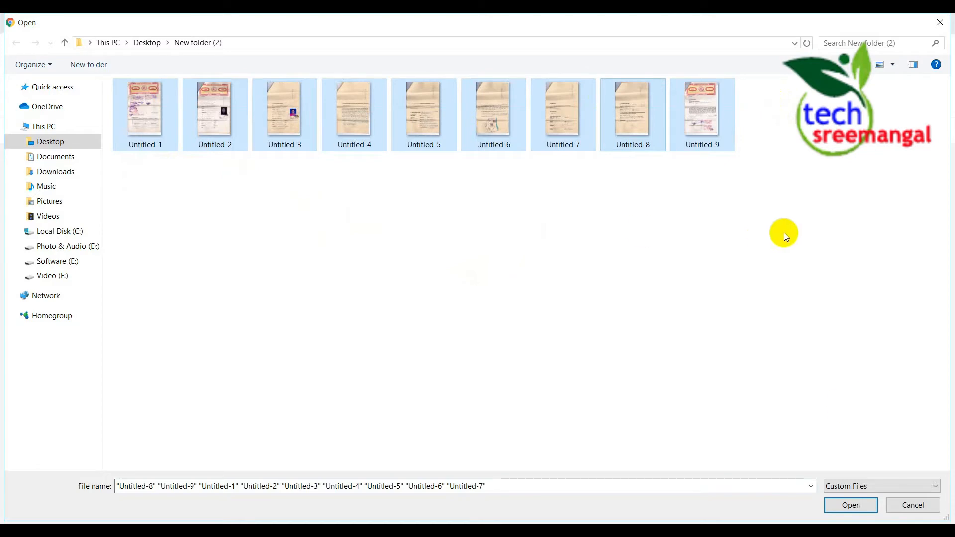
click(851, 505)
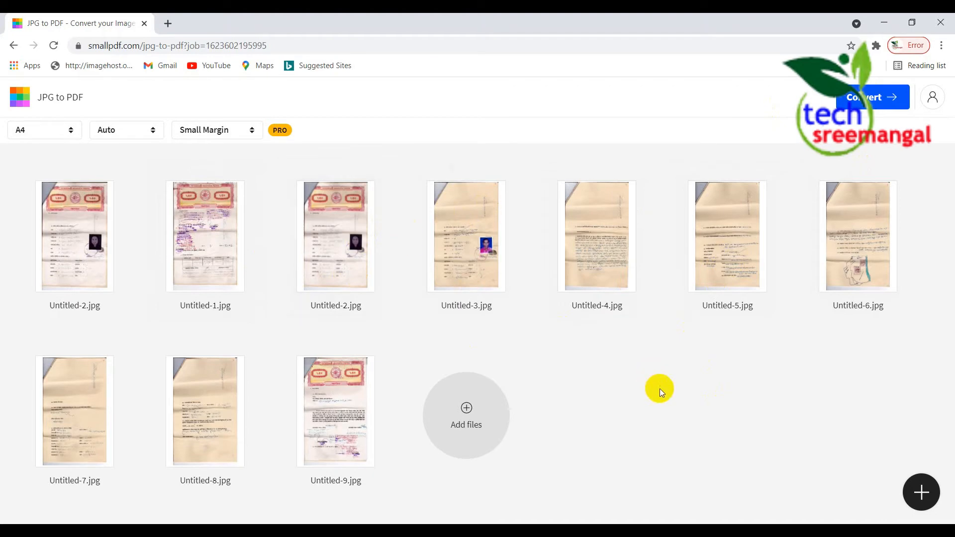
click(871, 98)
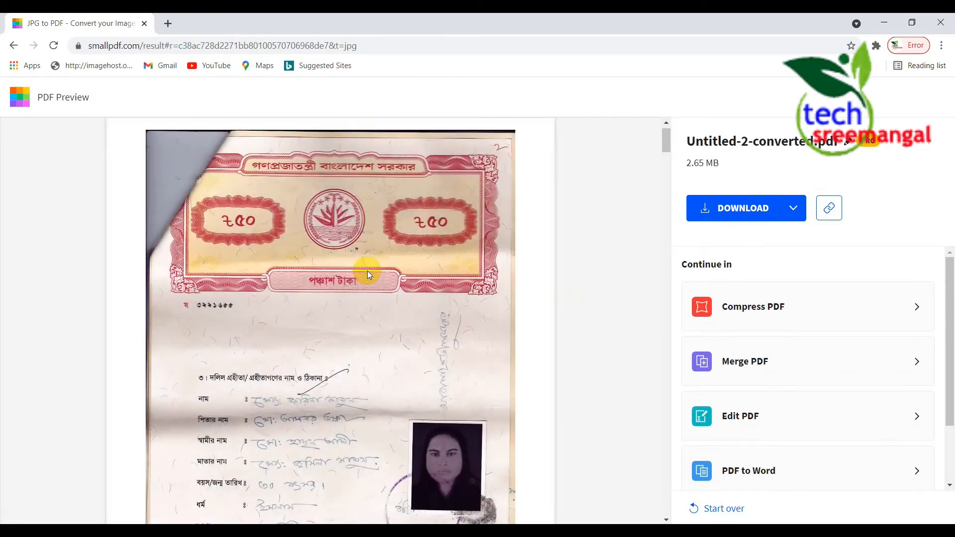
Step: Look through the pages of the converted PDF in the preview and return to its first page
scroll(560, 257, down, 20)
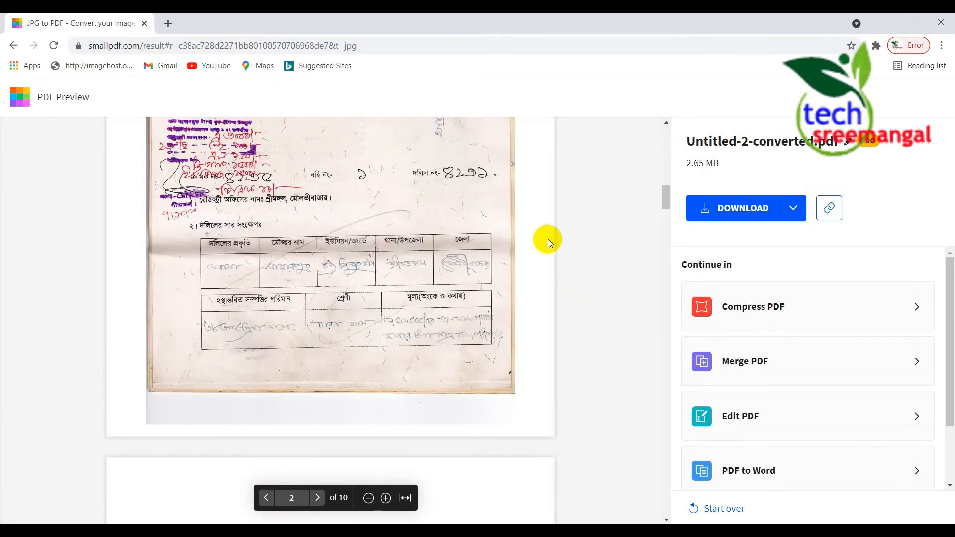
scroll(548, 239, down, 15)
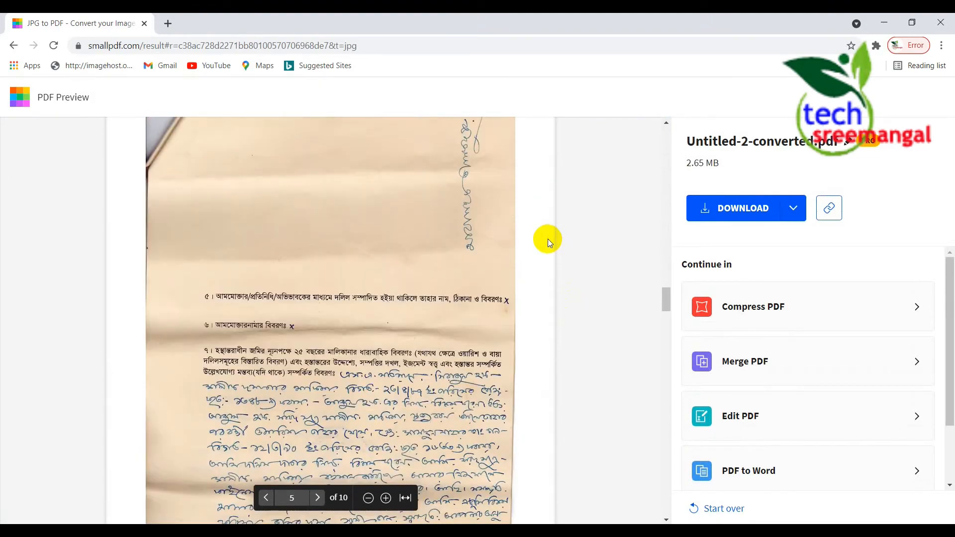
scroll(548, 238, up, 7)
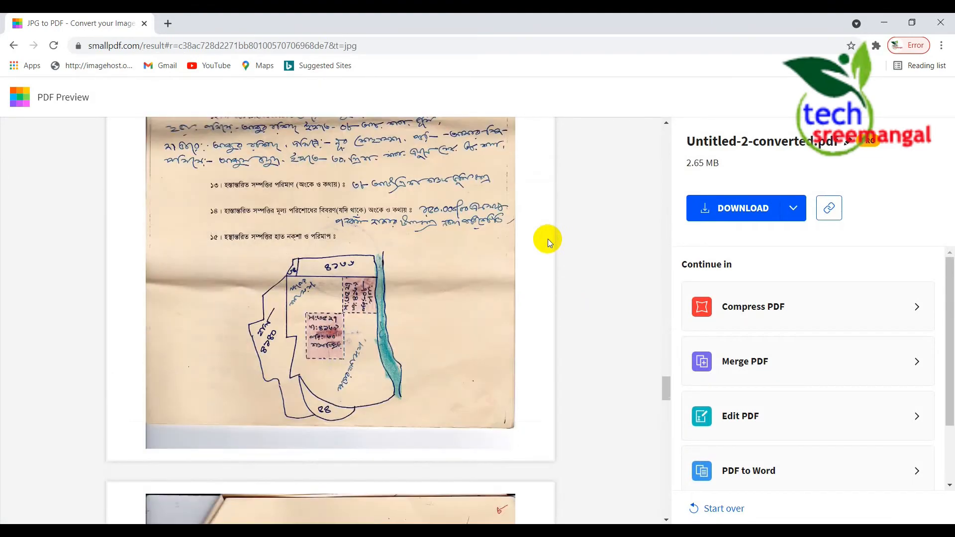
scroll(548, 237, up, 20)
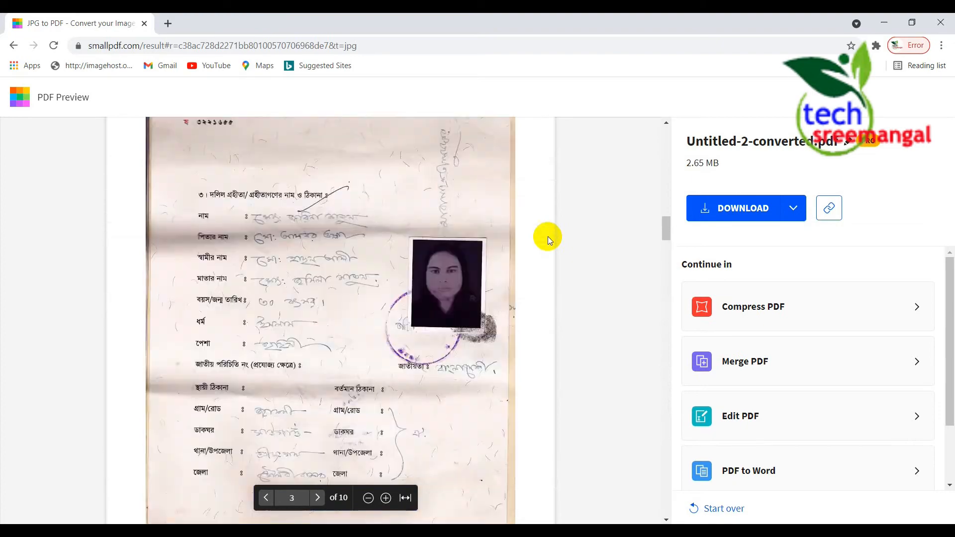
scroll(547, 237, up, 3)
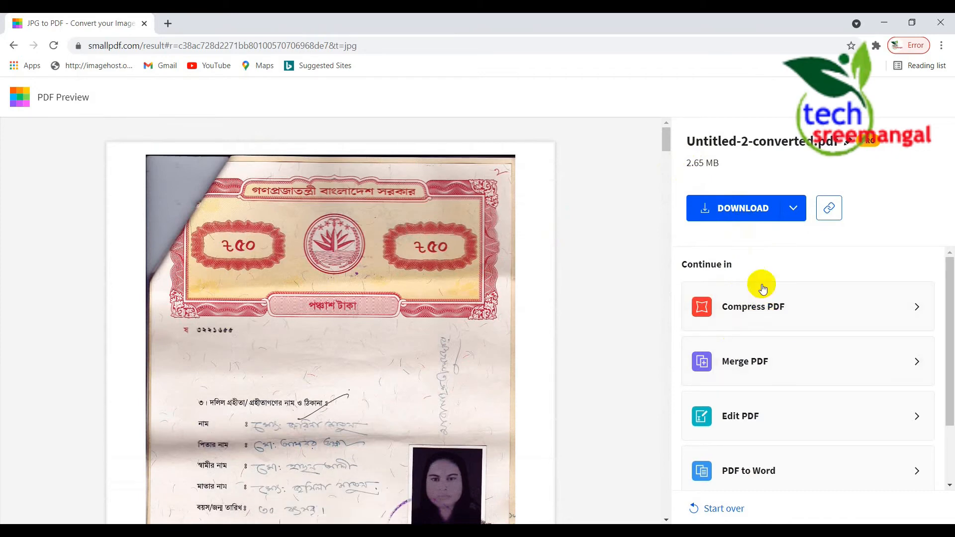
Step: Dismiss the Google Drive offer and compress Untitled-2-converted.pdf with Basic compression
click(762, 309)
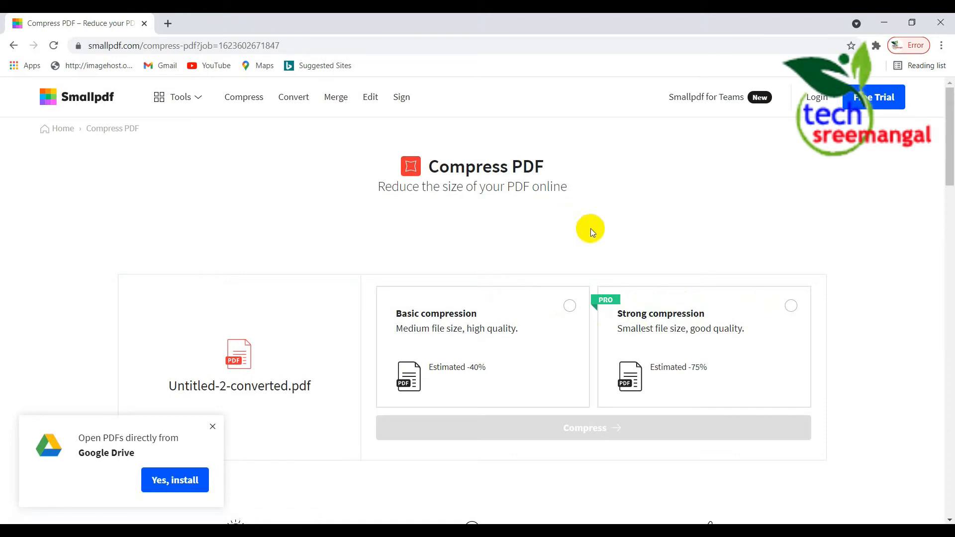
click(213, 426)
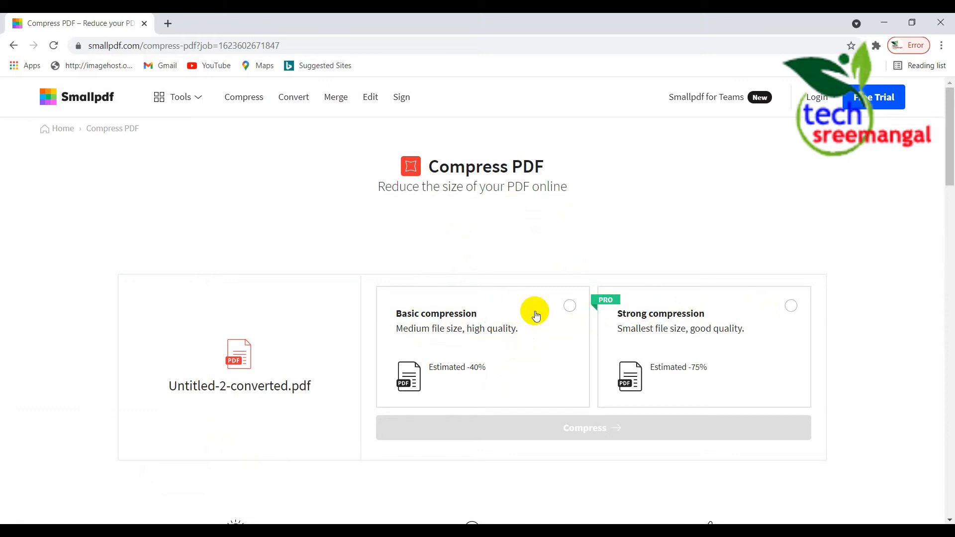
click(570, 306)
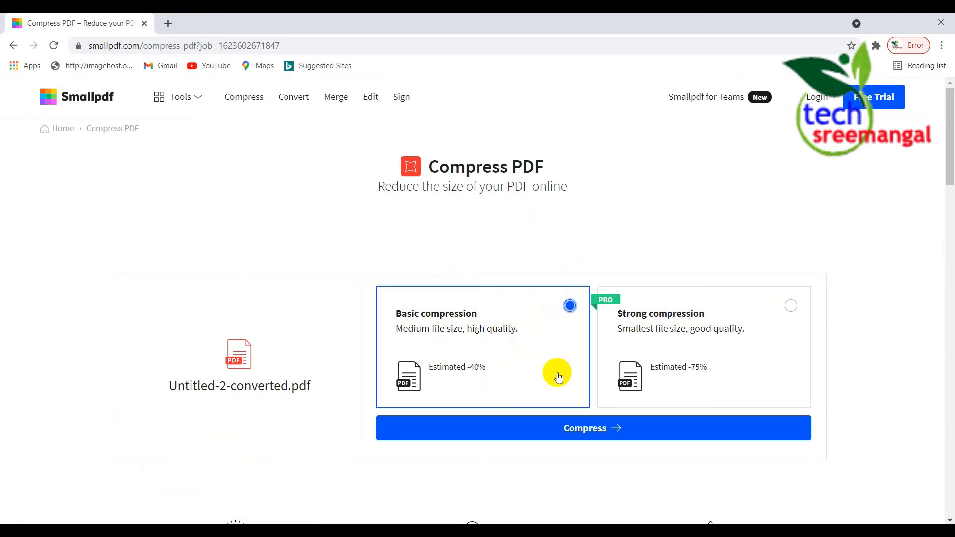
click(619, 434)
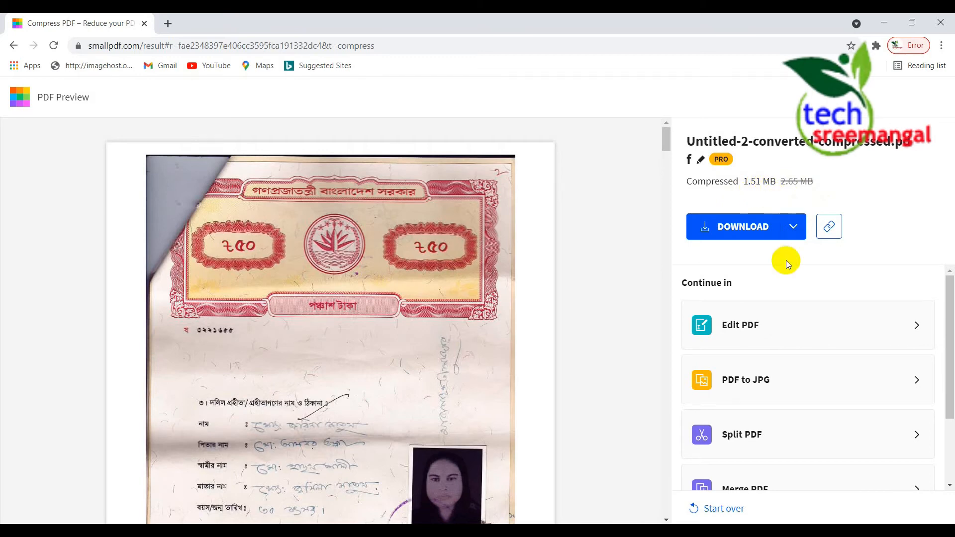
Step: Review the further tools offered for the compressed PDF and check its first three pages in the preview
scroll(724, 299, down, 1)
scroll(723, 299, down, 2)
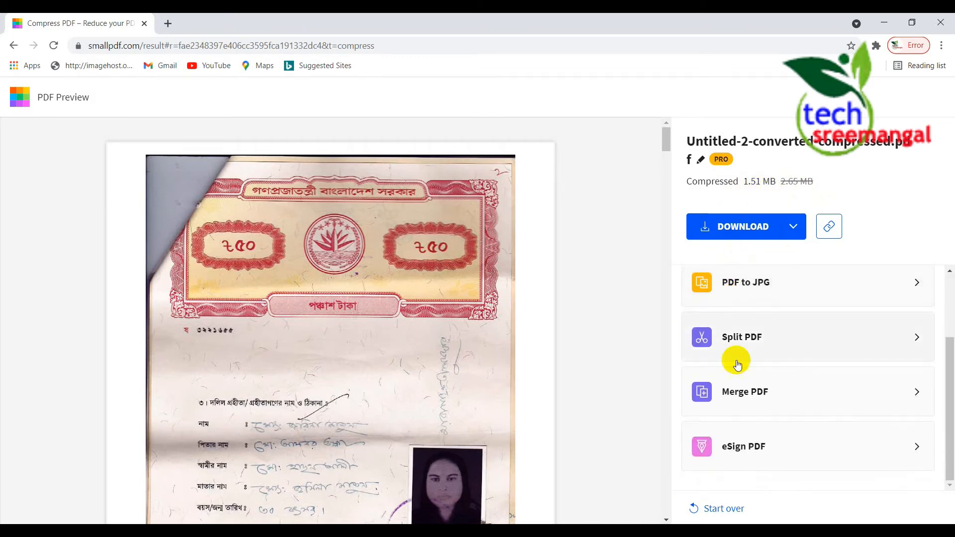
mouse_move(636, 358)
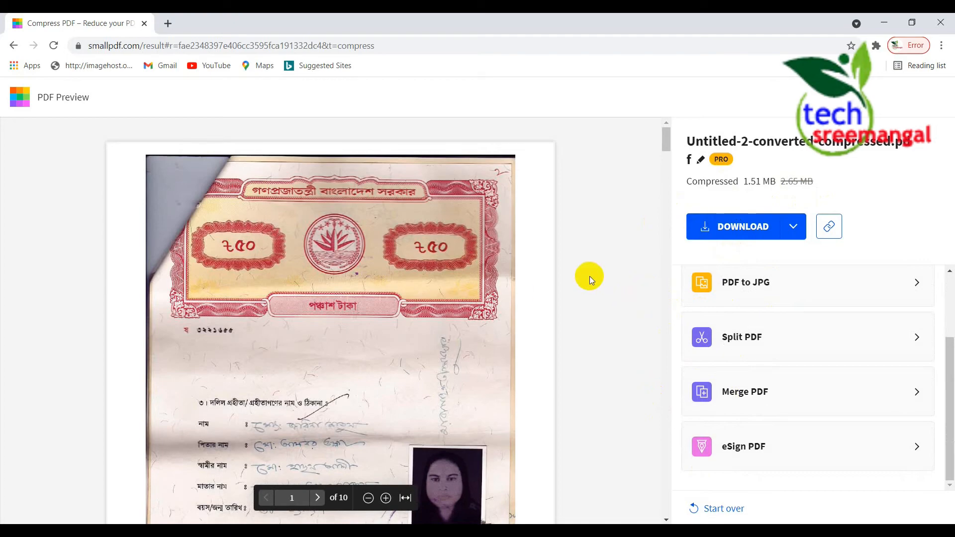
scroll(589, 276, down, 10)
scroll(595, 270, down, 10)
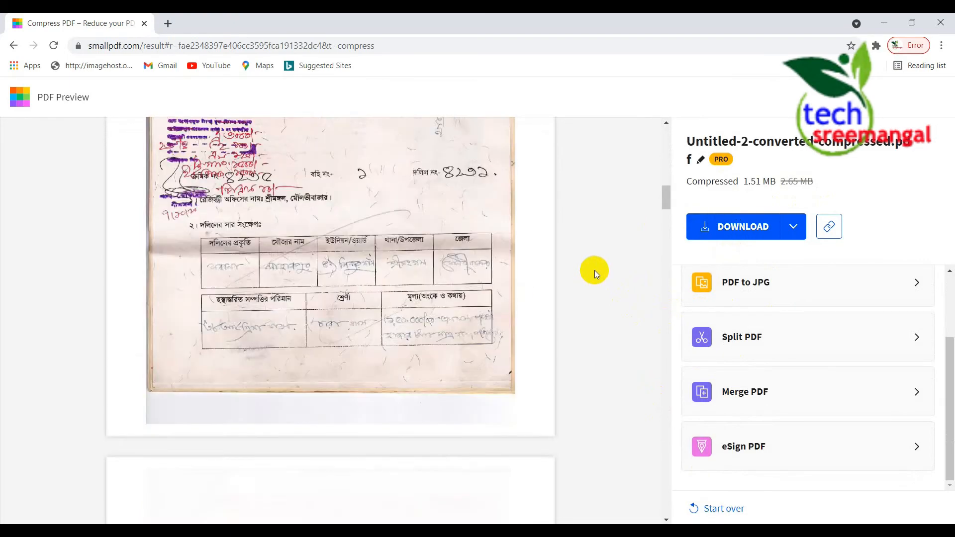
scroll(595, 270, down, 10)
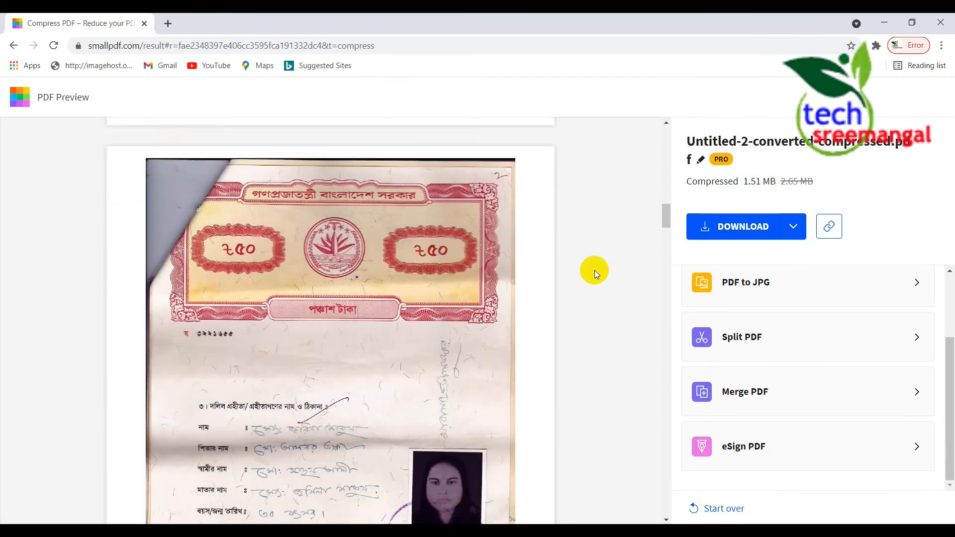
Step: Download the compressed PDF, show it in the Downloads folder, and move it onto the desktop
click(726, 226)
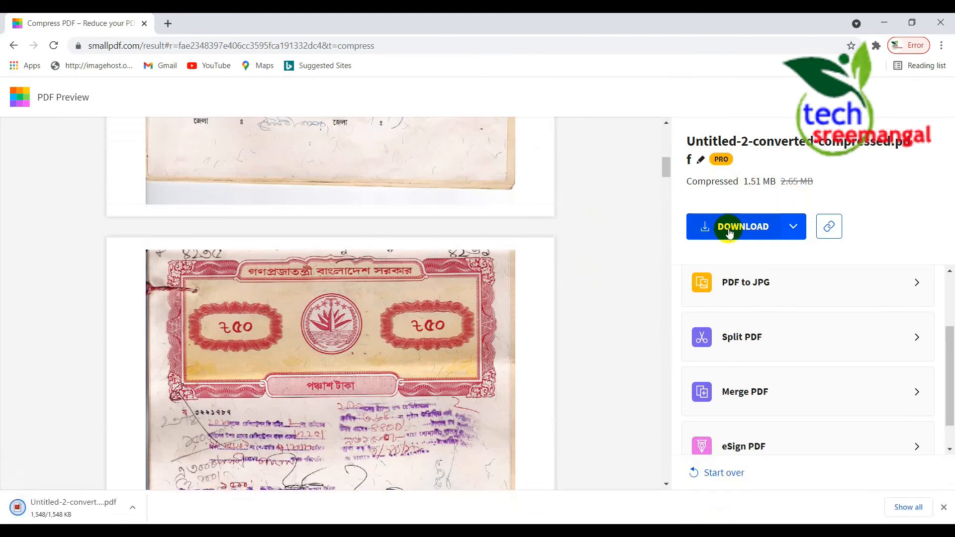
click(908, 507)
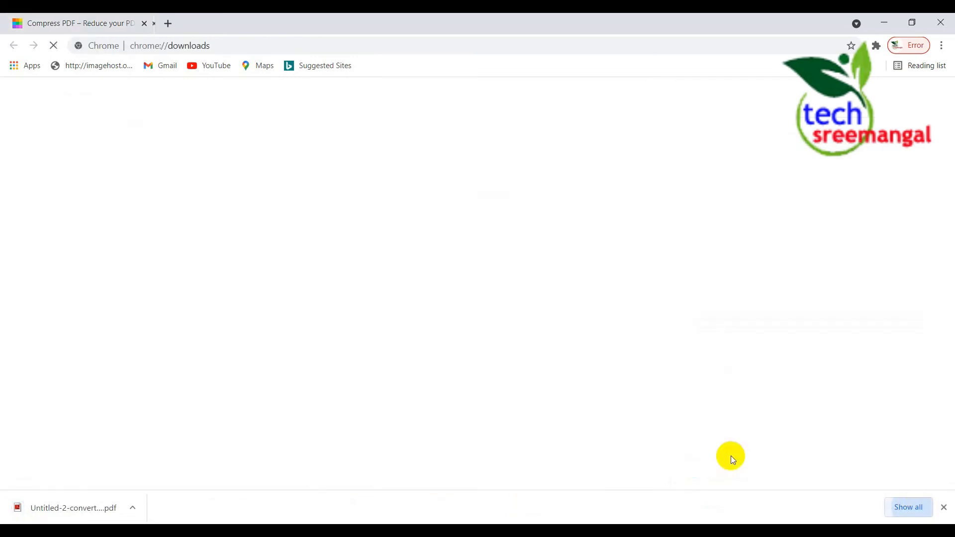
click(358, 212)
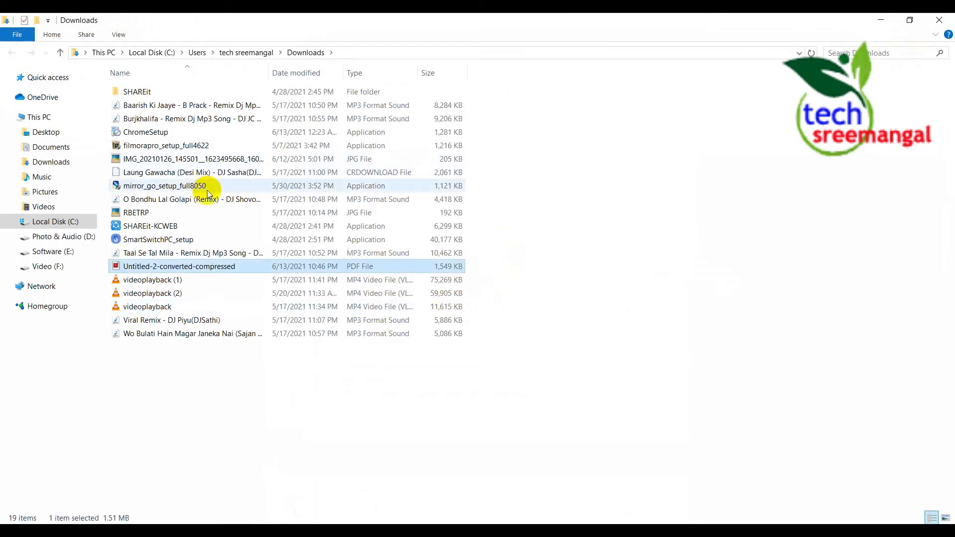
drag(953, 523, 547, 297)
click(543, 378)
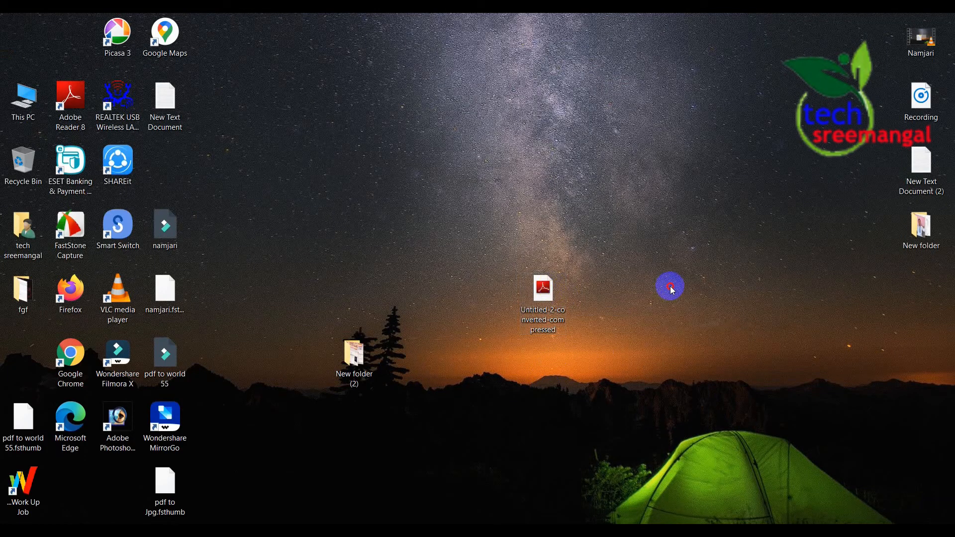
Step: Open Untitled-2-converted-compressed from the desktop in Adobe Reader
double_click(568, 290)
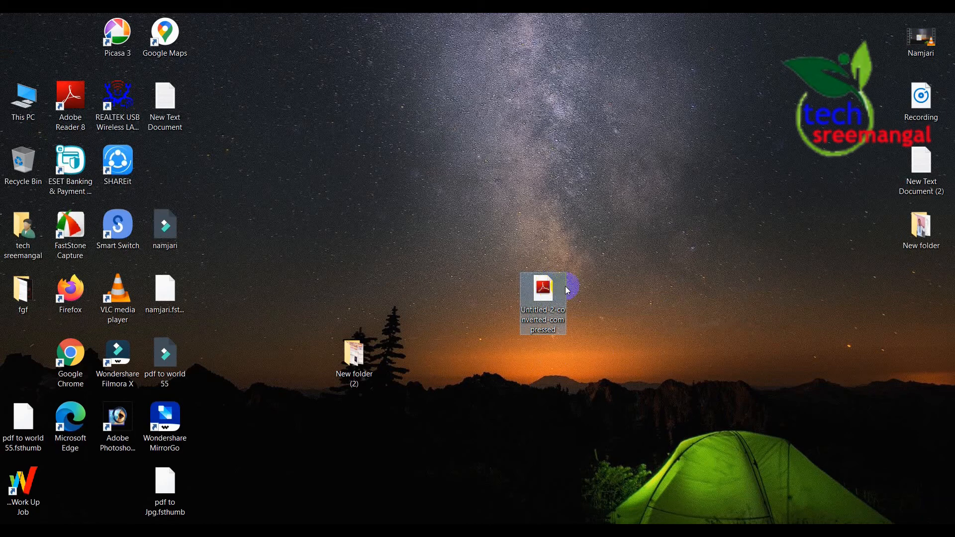
click(405, 425)
click(490, 451)
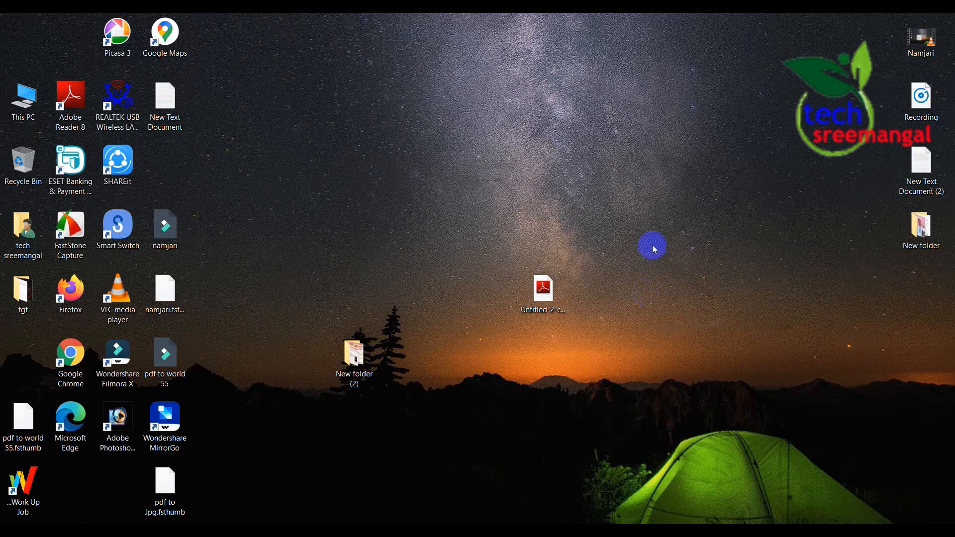
right_click(665, 185)
click(685, 223)
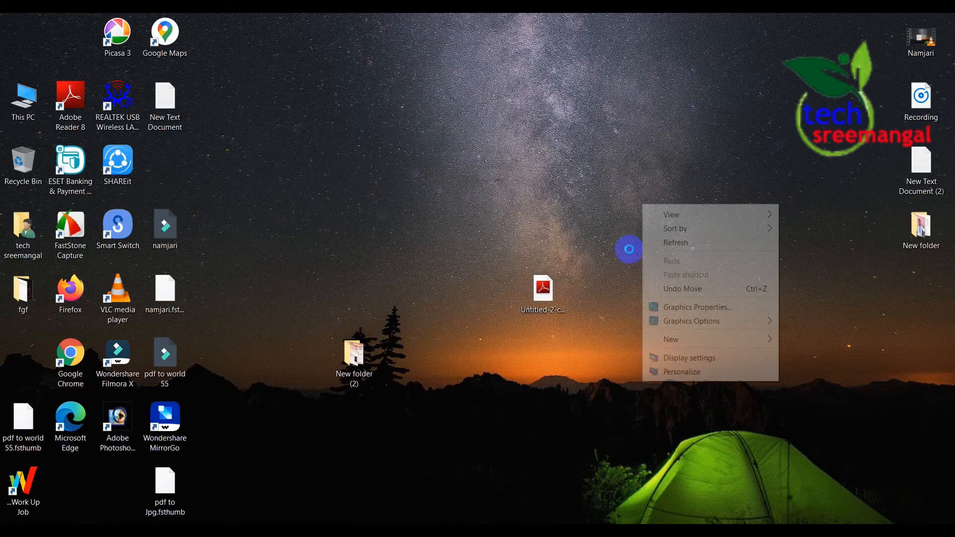
click(671, 249)
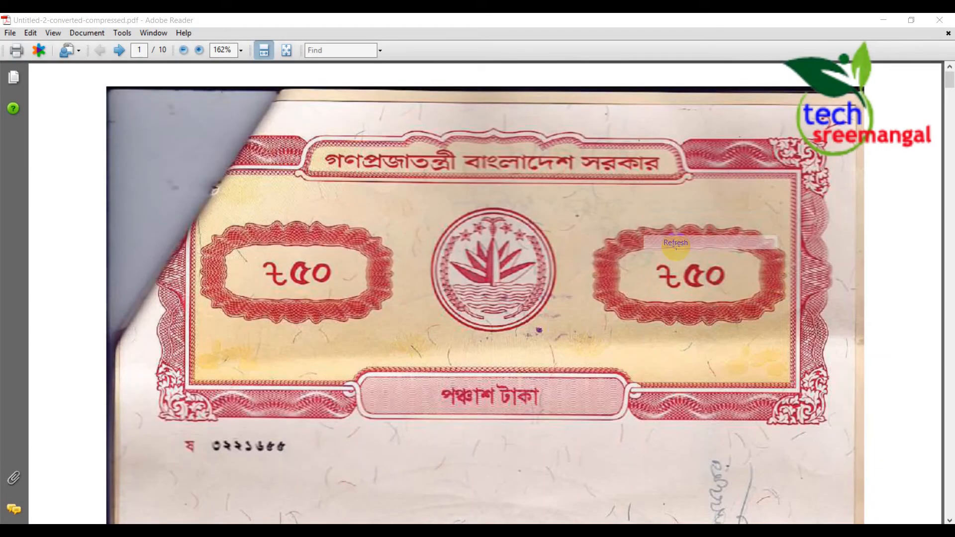
Step: Inspect the first stamp-paper page and the start of the second page in the compressed PDF
scroll(576, 300, down, 15)
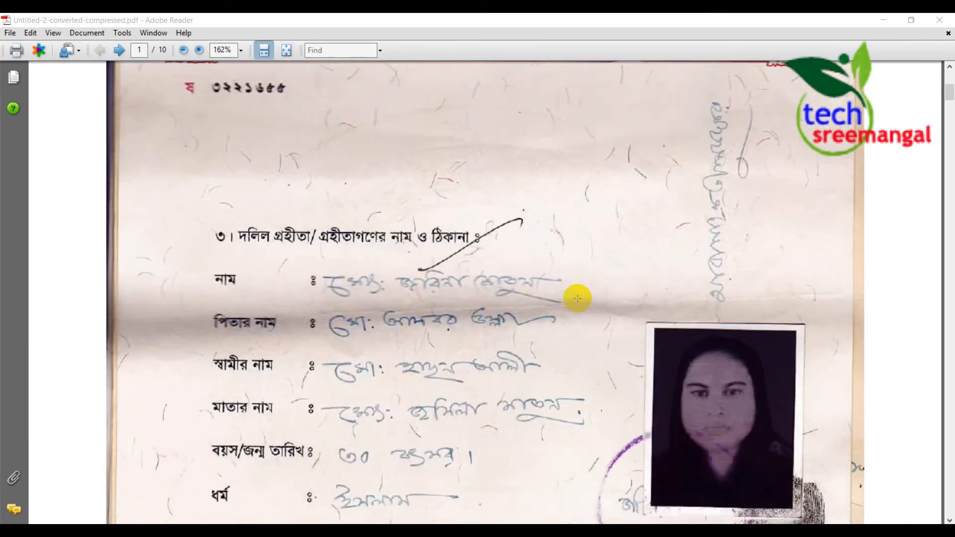
scroll(577, 299, down, 14)
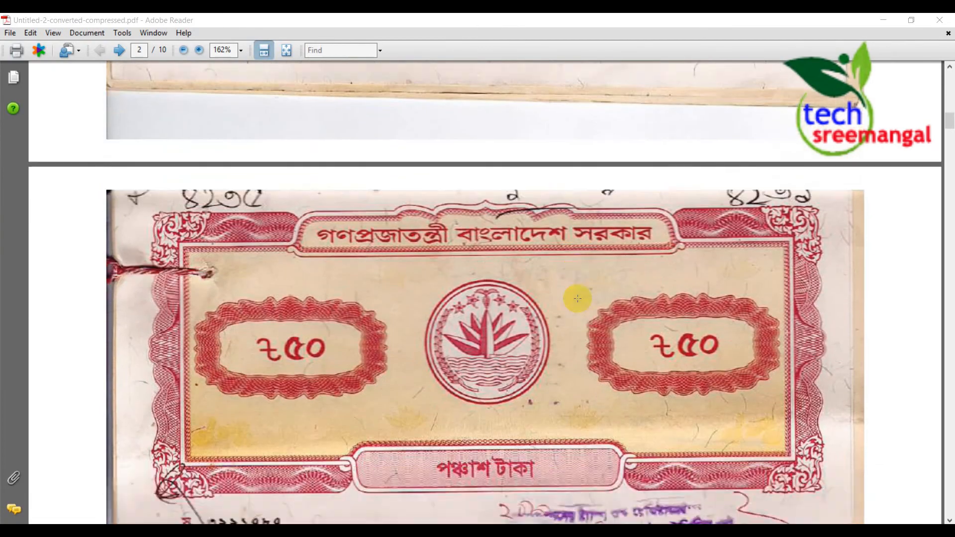
scroll(577, 298, up, 9)
scroll(577, 298, up, 6)
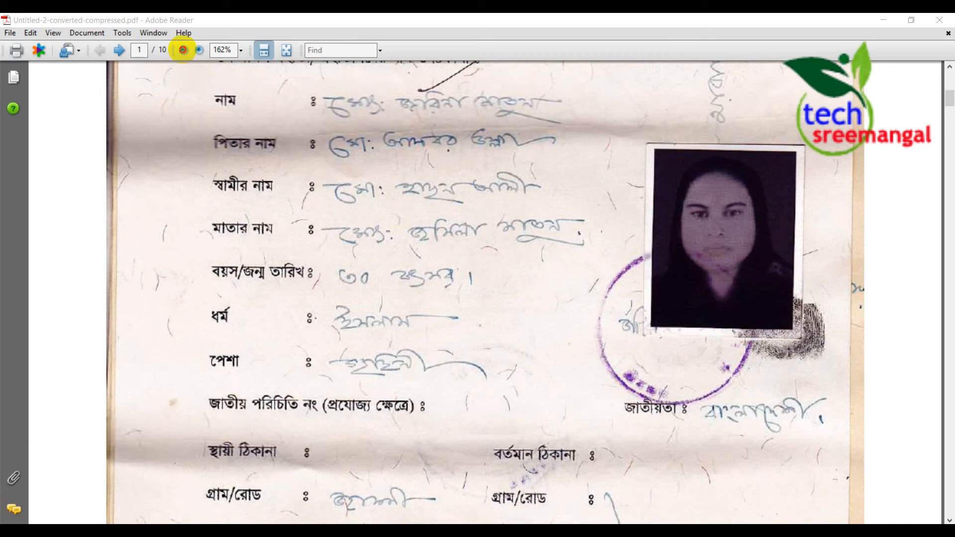
Step: Zoom the compressed PDF out to 25%, look over its pages up to the fourth, and close the document
click(183, 49)
click(183, 49)
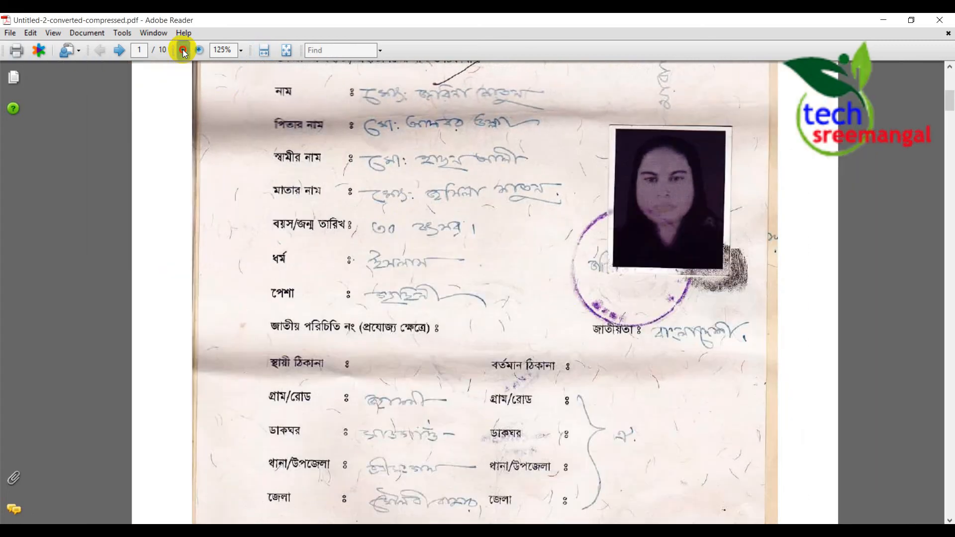
click(183, 51)
click(183, 49)
click(183, 49)
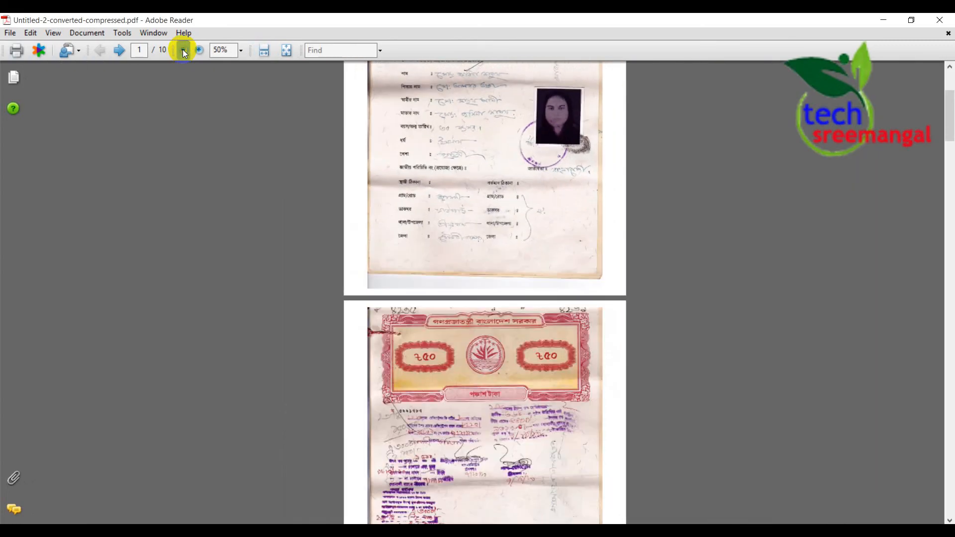
click(183, 49)
click(183, 49)
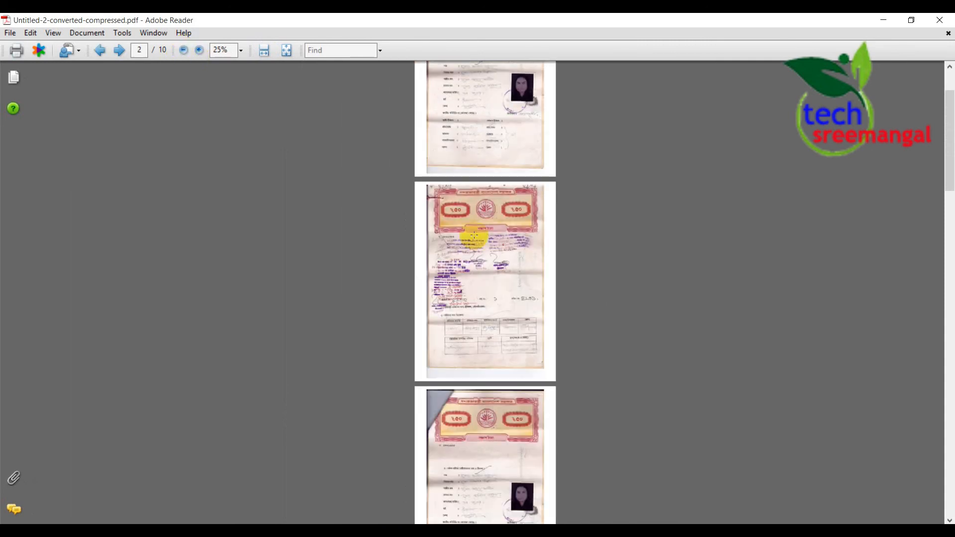
scroll(491, 282, down, 5)
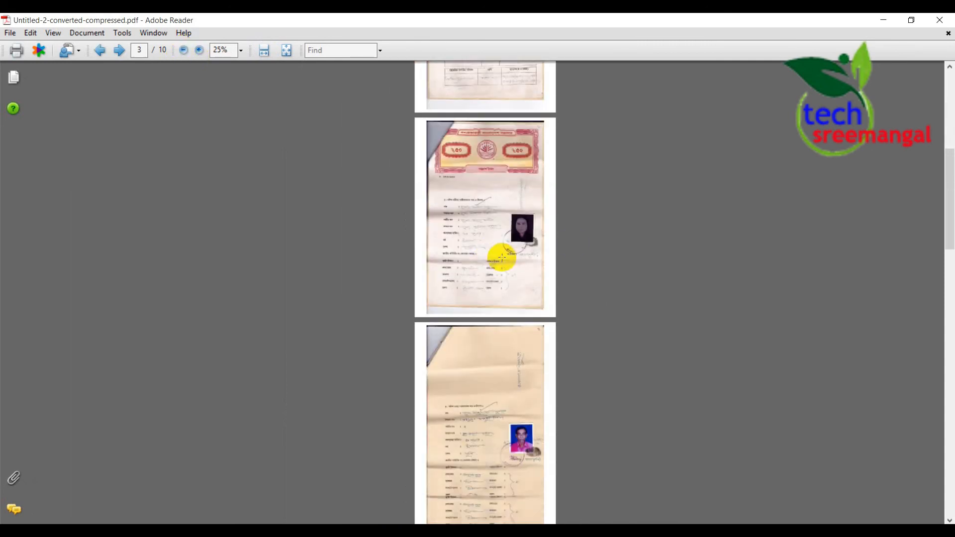
click(939, 20)
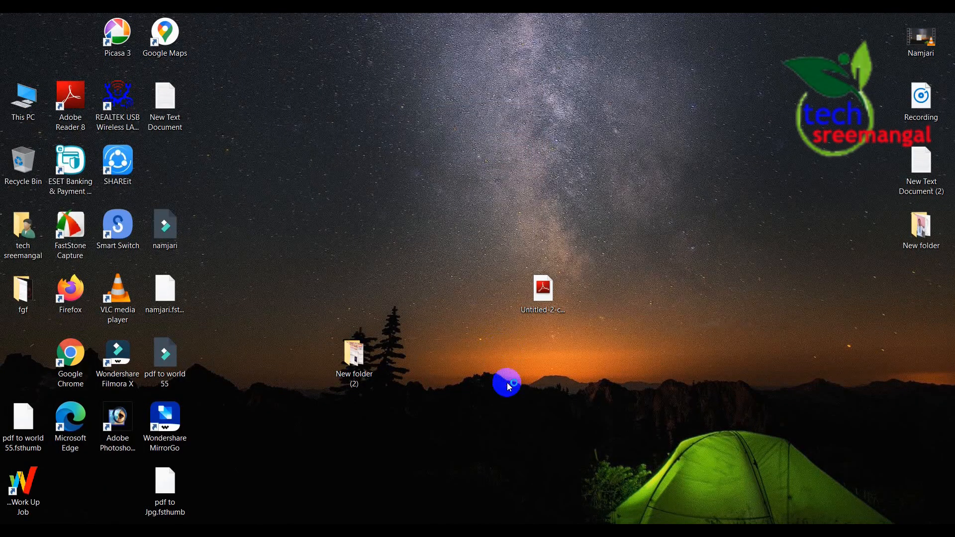
click(542, 292)
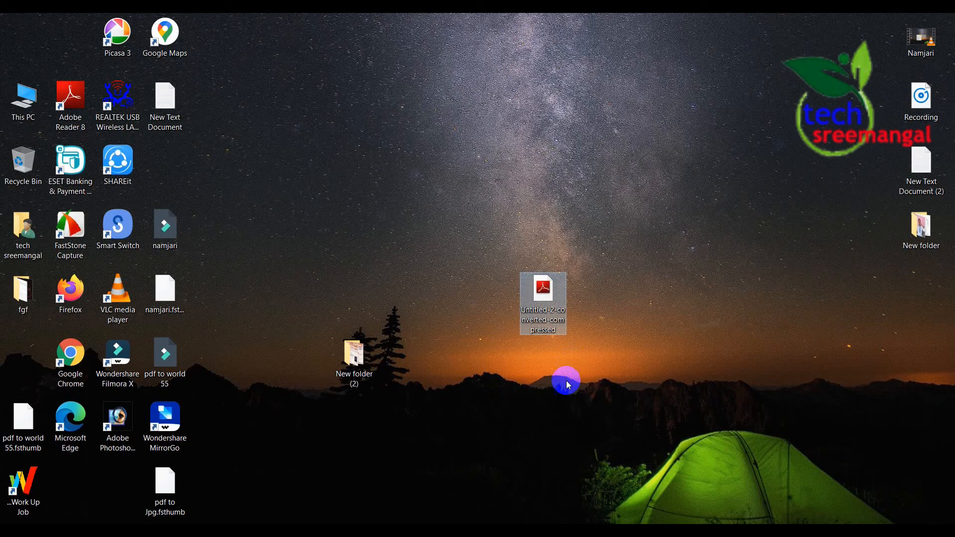
click(657, 335)
click(552, 308)
click(464, 421)
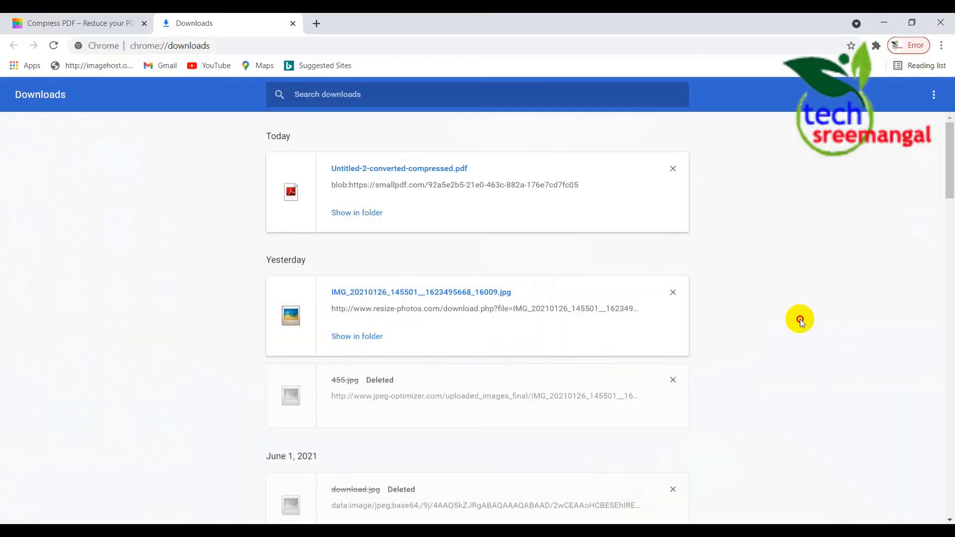
Step: Close the Downloads page in Chrome and check the first two pages in the Smallpdf preview again
click(293, 24)
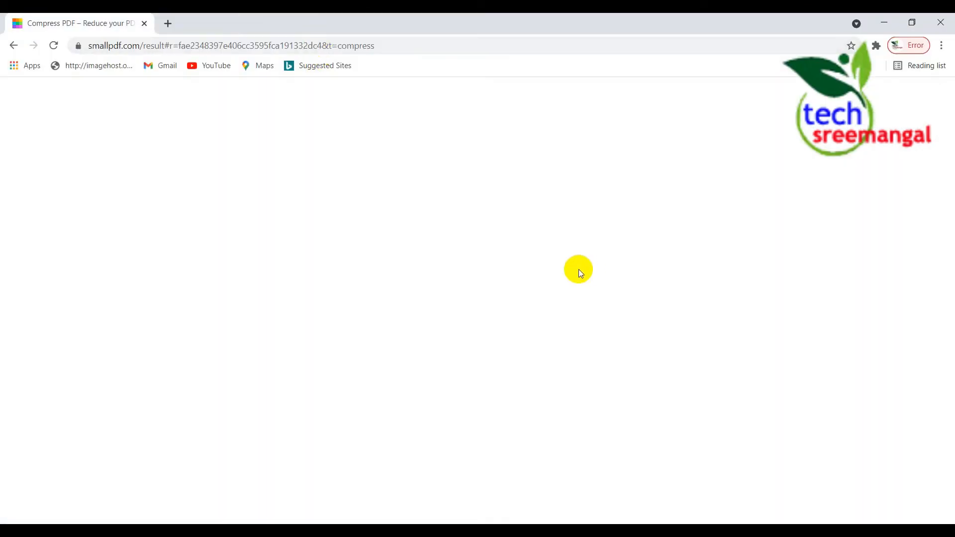
scroll(607, 345, up, 3)
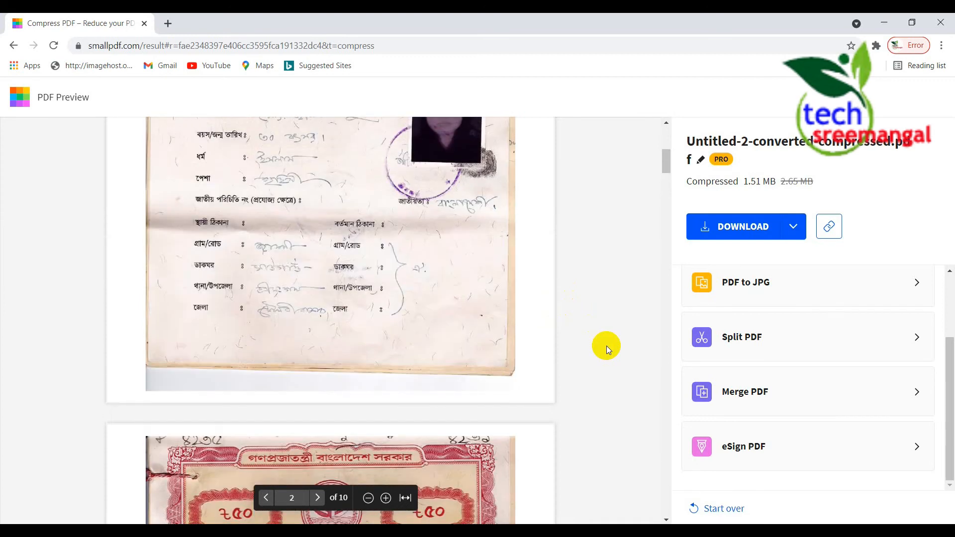
scroll(607, 345, down, 3)
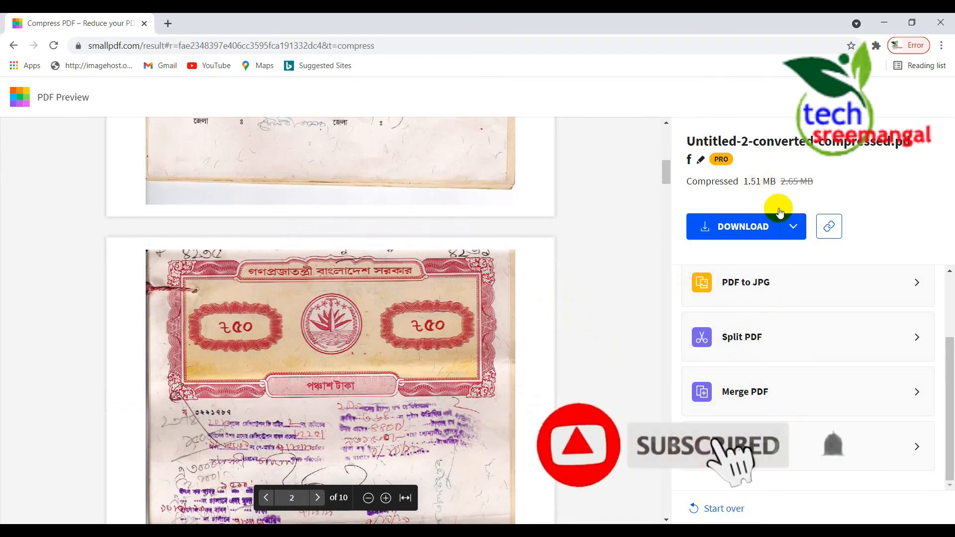
Step: Return to the compression choices for Untitled-2-converted.pdf, select Strong compression, and minimize the browser
click(14, 47)
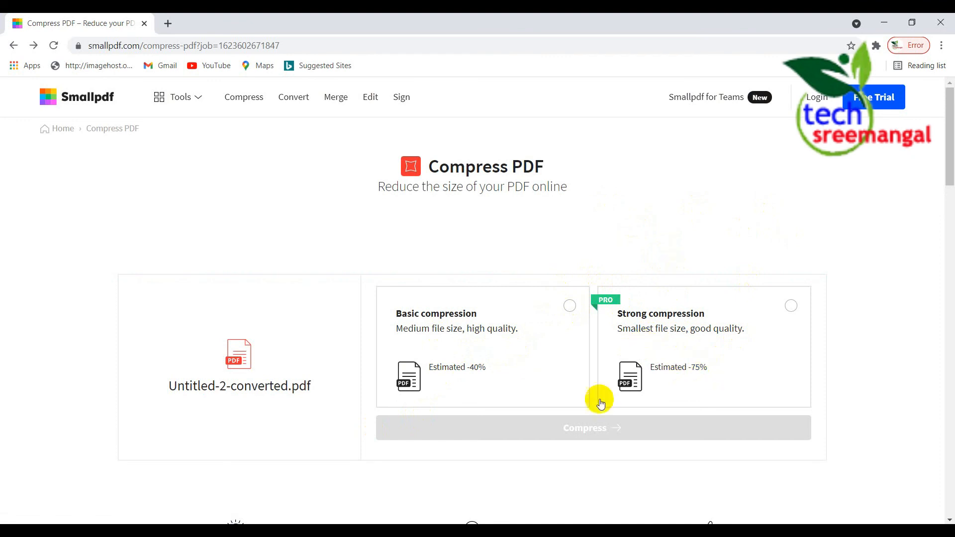
click(790, 305)
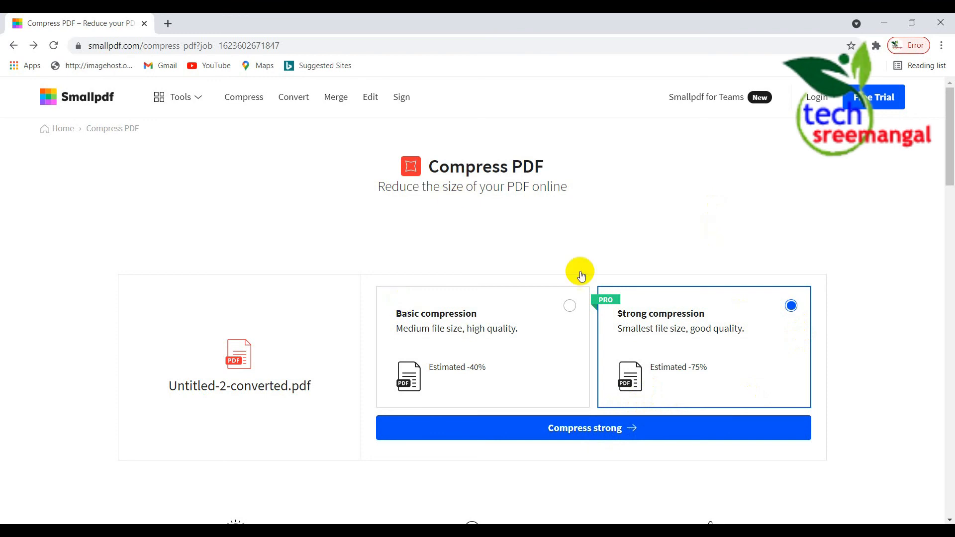
click(877, 18)
Step: Refresh the desktop several times in a row
right_click(444, 242)
click(448, 279)
right_click(351, 264)
click(395, 304)
right_click(321, 255)
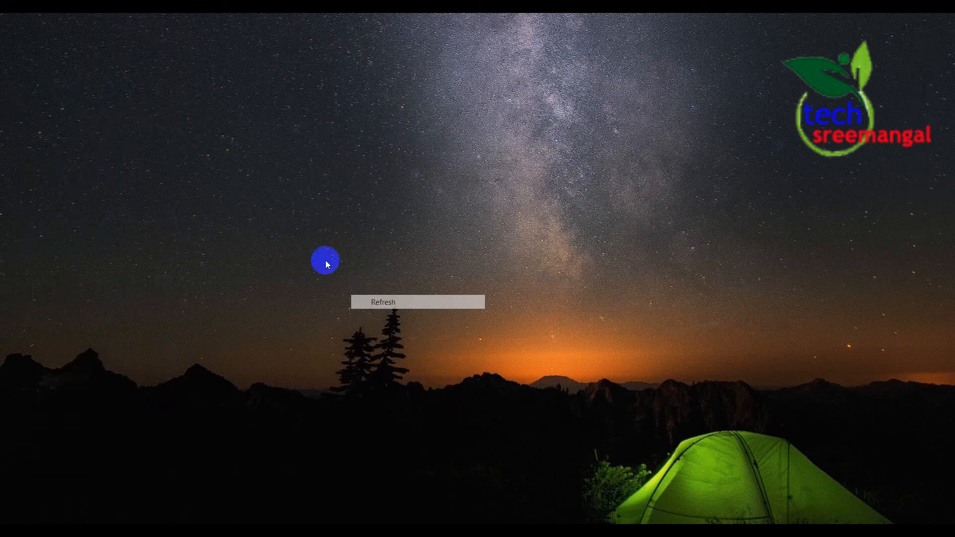
click(356, 297)
right_click(331, 261)
click(366, 304)
right_click(317, 256)
click(345, 301)
right_click(322, 255)
click(355, 294)
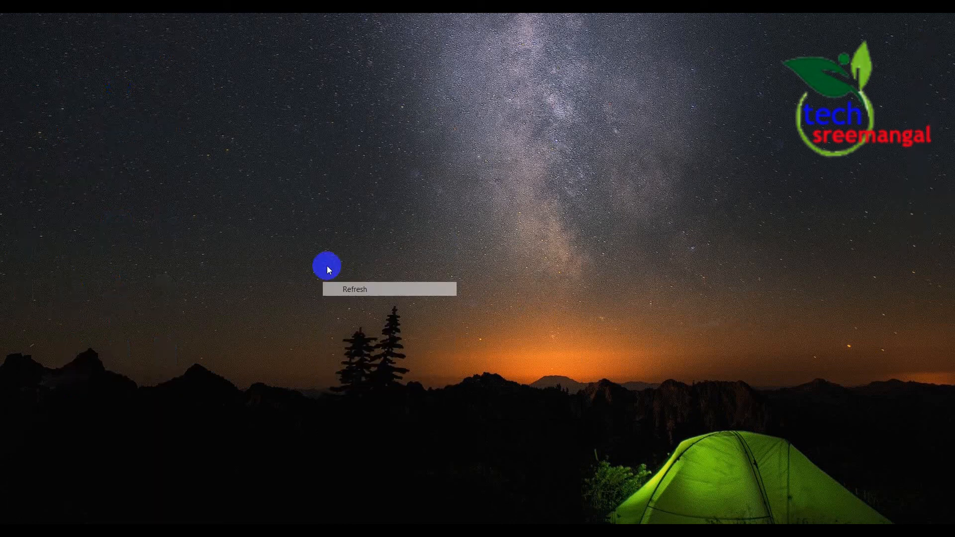
right_click(316, 249)
click(351, 288)
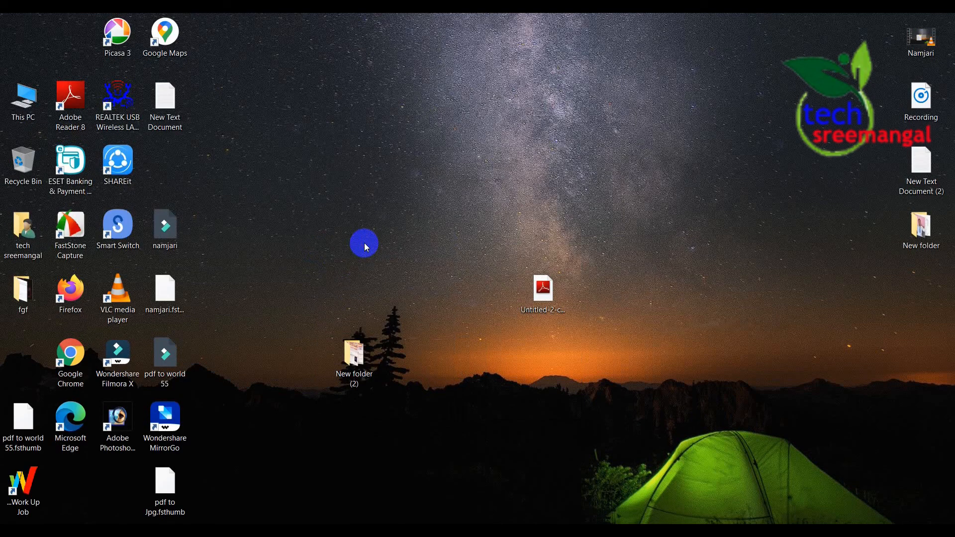